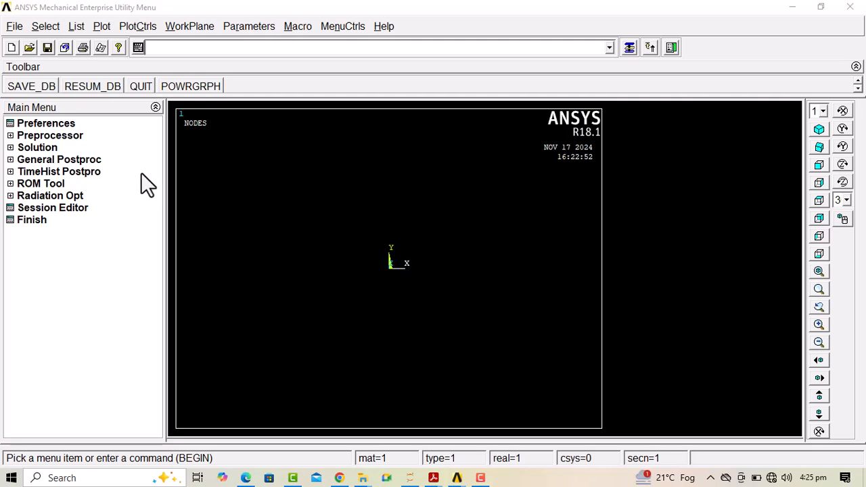
pyautogui.click(13, 27)
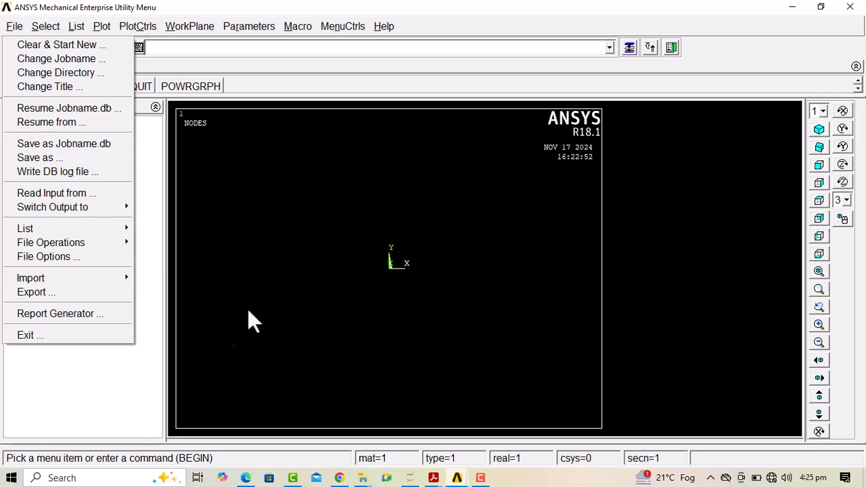
pyautogui.click(143, 378)
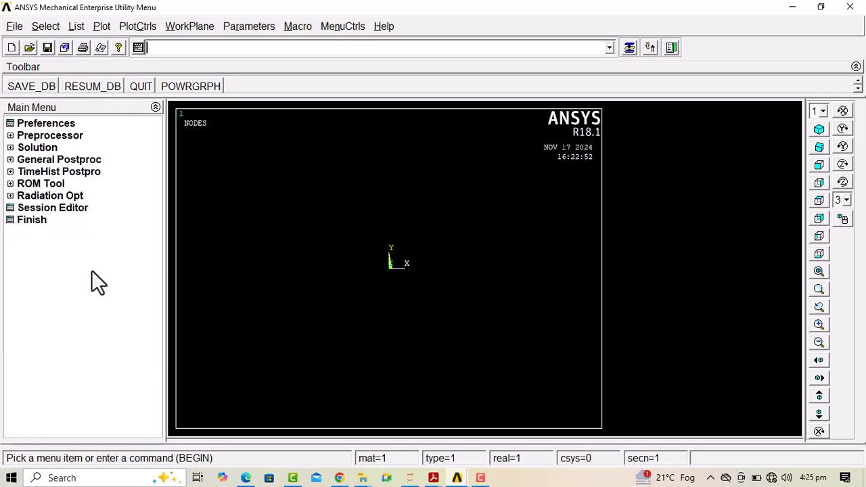
# Restrict the GUI filtering preferences to the Structural discipline
pyautogui.click(40, 119)
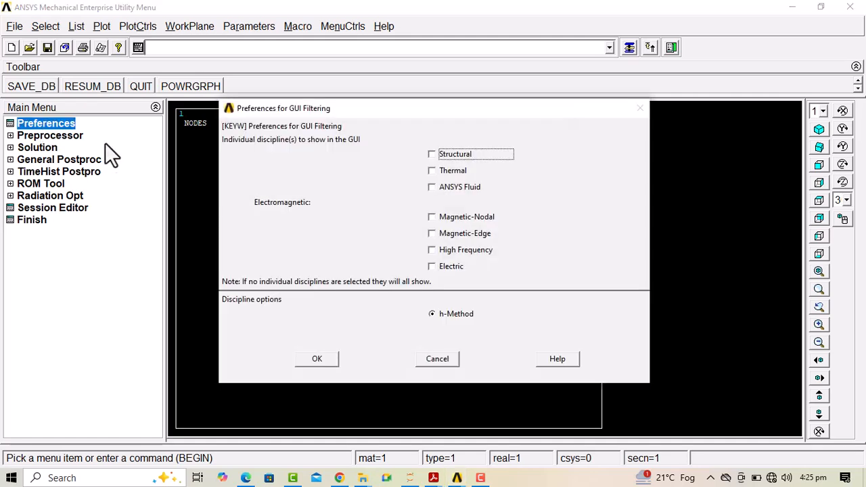
pyautogui.click(432, 154)
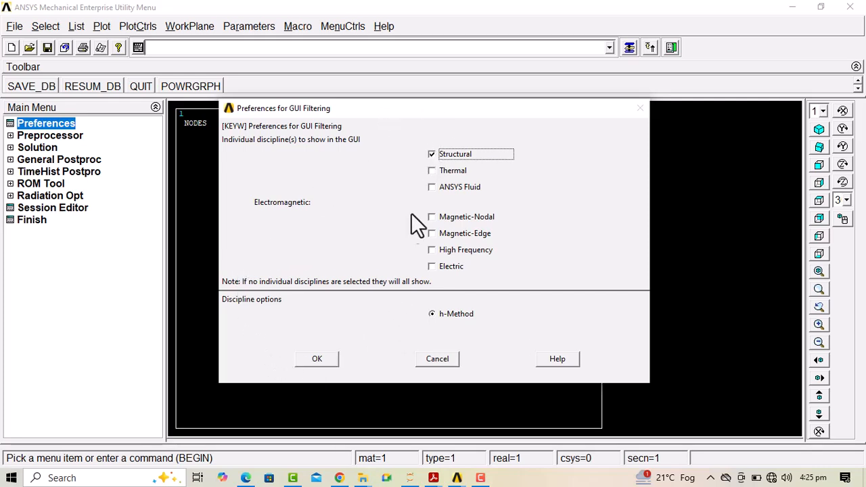
pyautogui.click(313, 359)
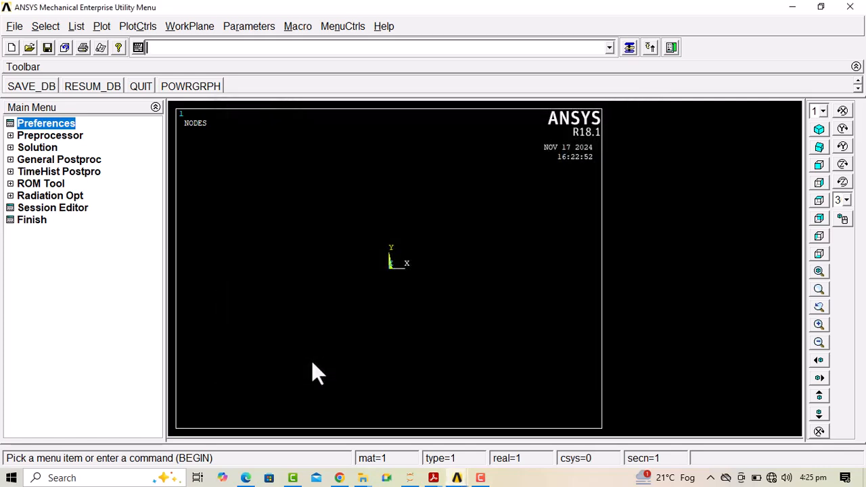
# Define element type 1 as a structural Beam, 2 node 188
pyautogui.click(63, 137)
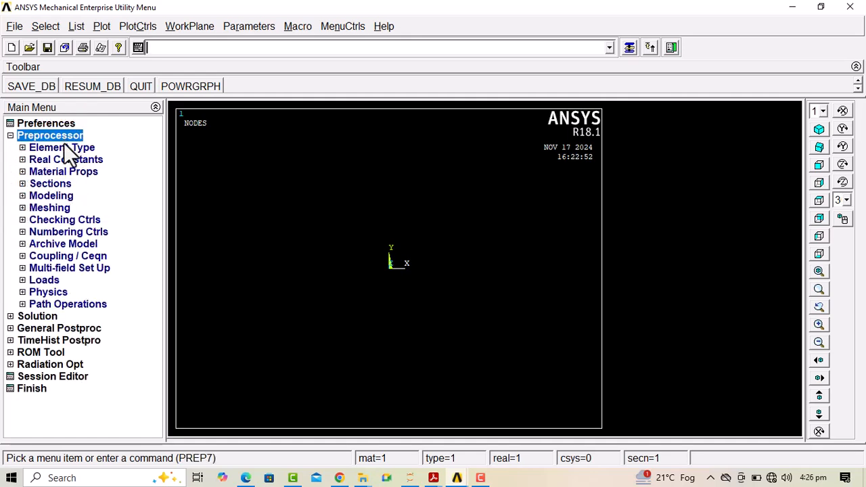
pyautogui.click(74, 146)
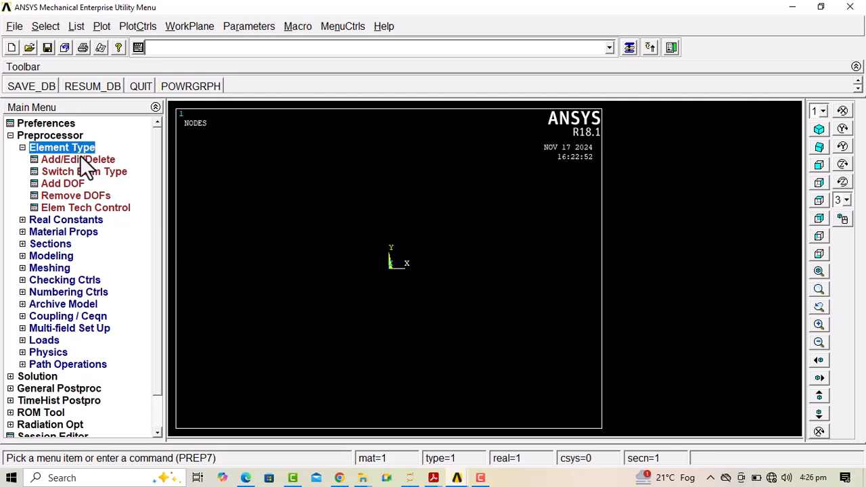
pyautogui.click(79, 159)
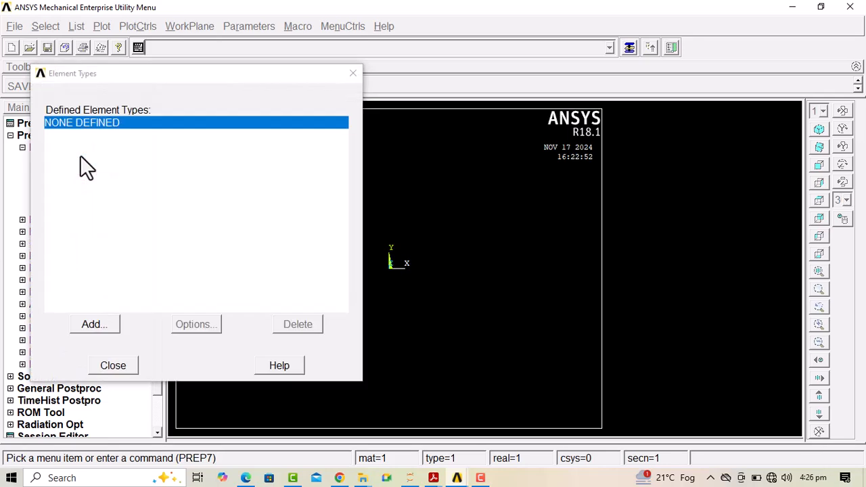
pyautogui.moveTo(123, 75); pyautogui.dragTo(351, 54)
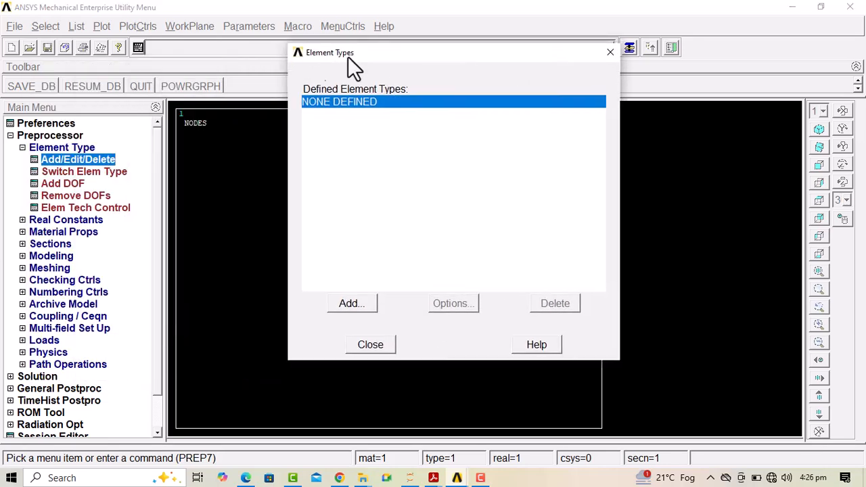
pyautogui.click(351, 303)
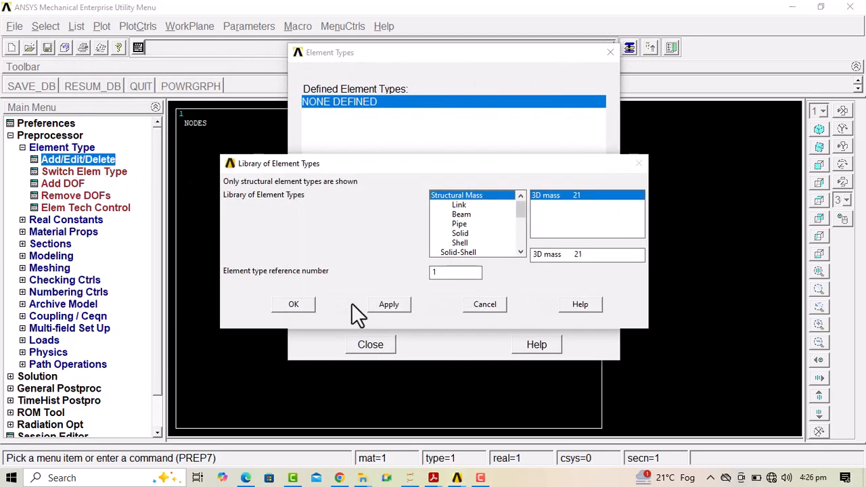
pyautogui.click(461, 215)
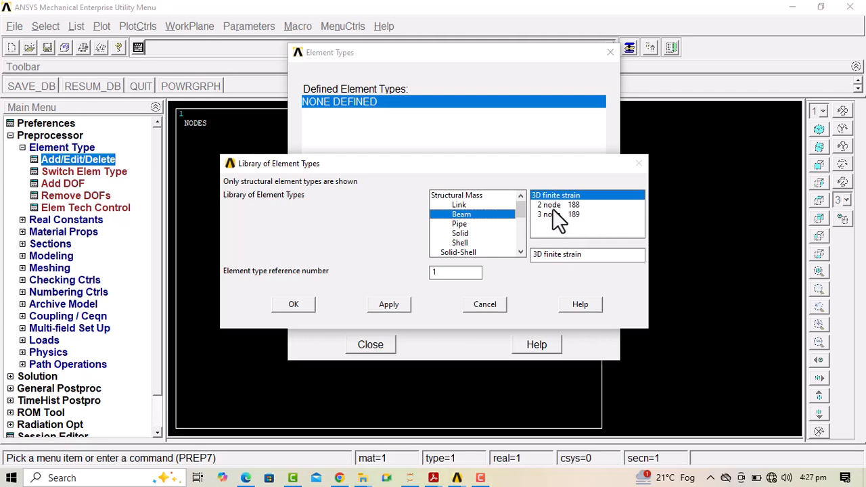
pyautogui.click(547, 206)
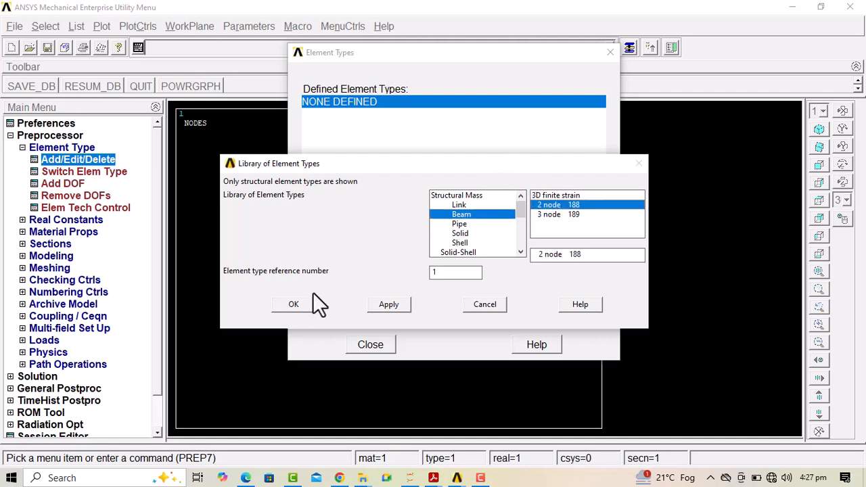
pyautogui.click(295, 305)
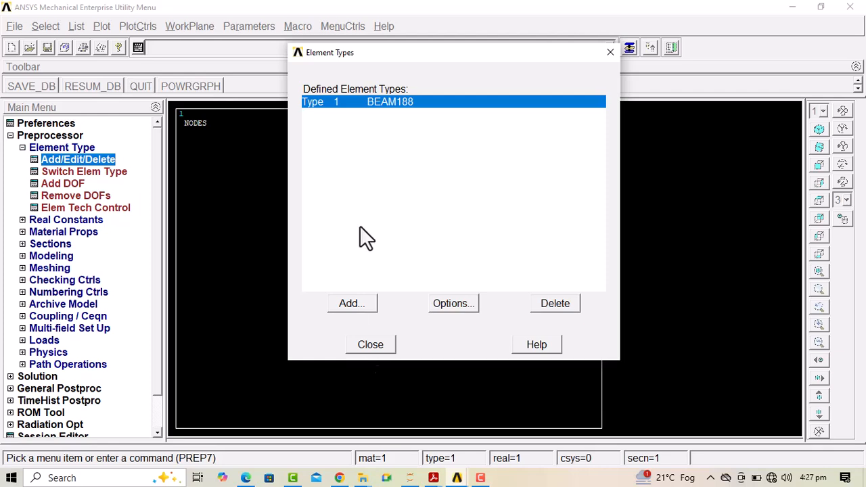
pyautogui.click(360, 345)
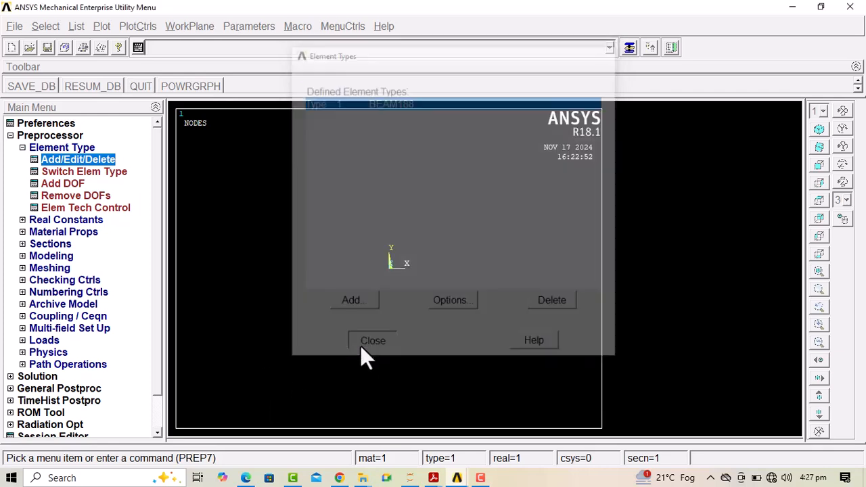
pyautogui.click(61, 148)
pyautogui.click(60, 146)
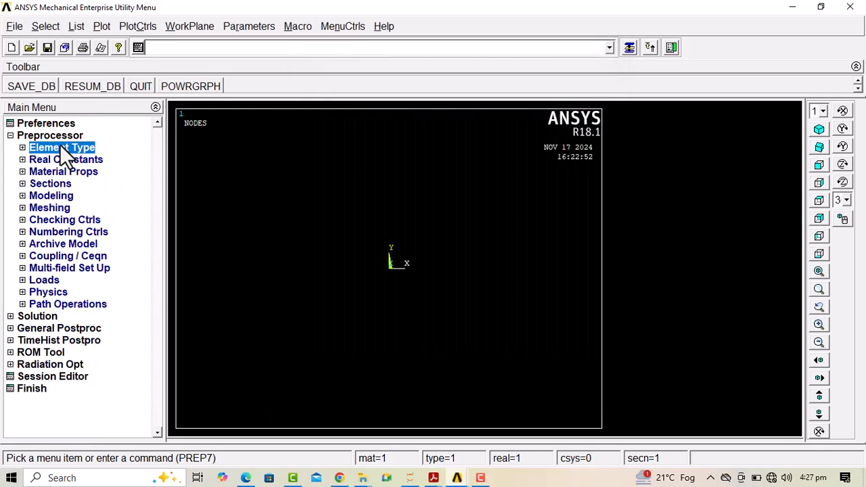
# Define material model 1 as structural linear elastic isotropic with EX 210e9 and PRXY 0.3
pyautogui.click(63, 170)
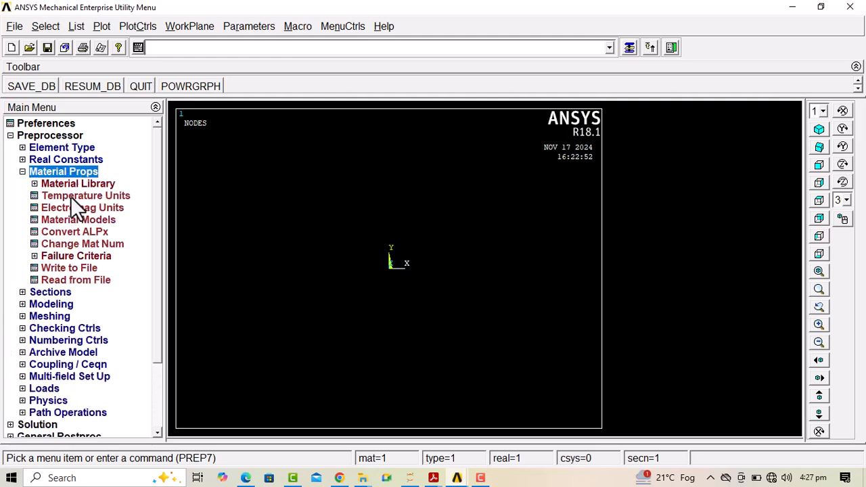
pyautogui.click(78, 218)
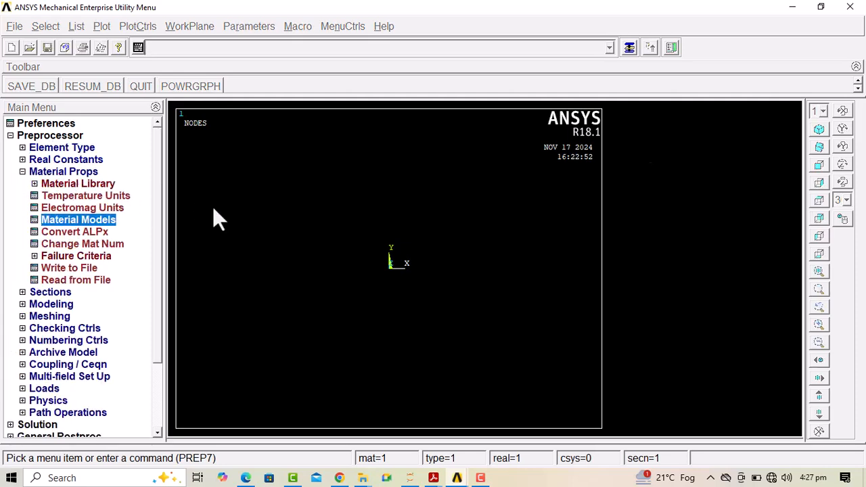
pyautogui.doubleClick(450, 217)
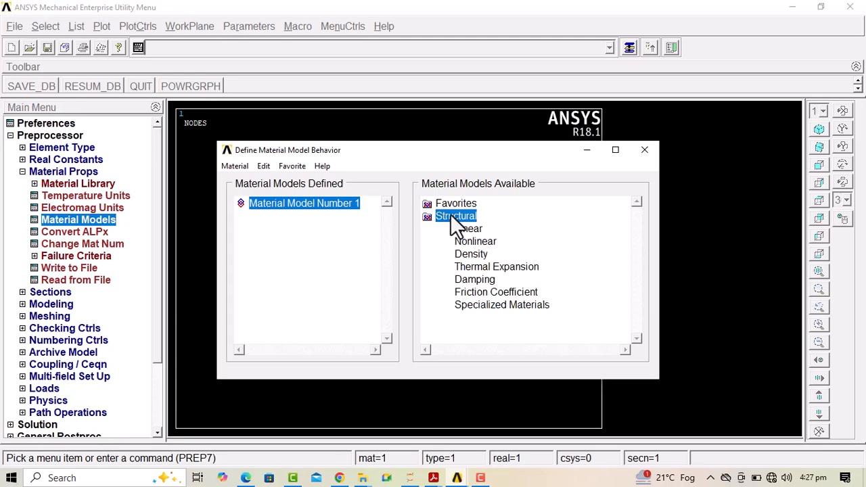
pyautogui.doubleClick(469, 229)
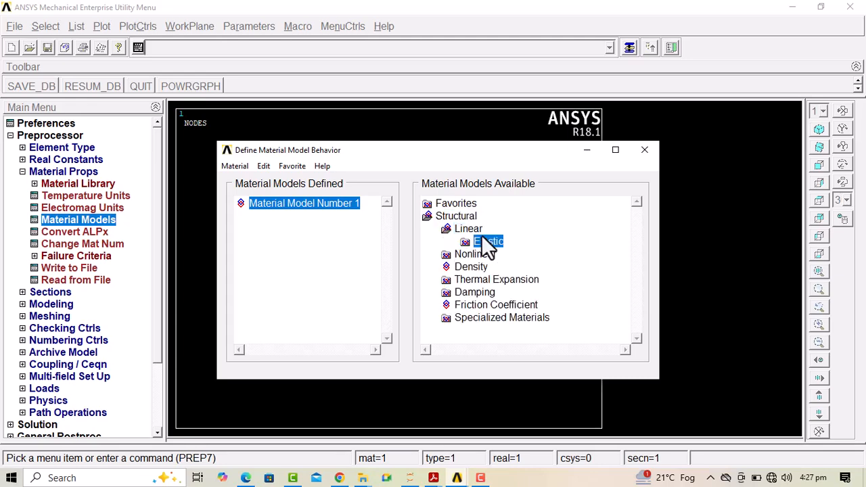
pyautogui.doubleClick(486, 242)
pyautogui.doubleClick(508, 252)
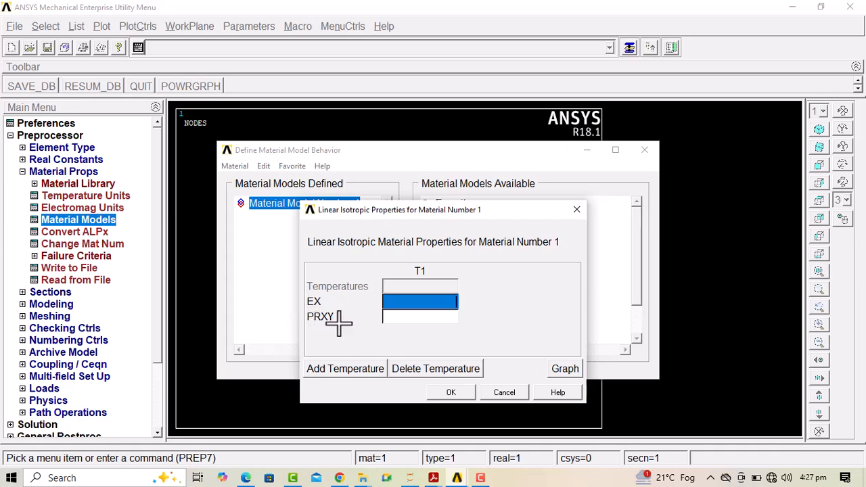
pyautogui.write('210')
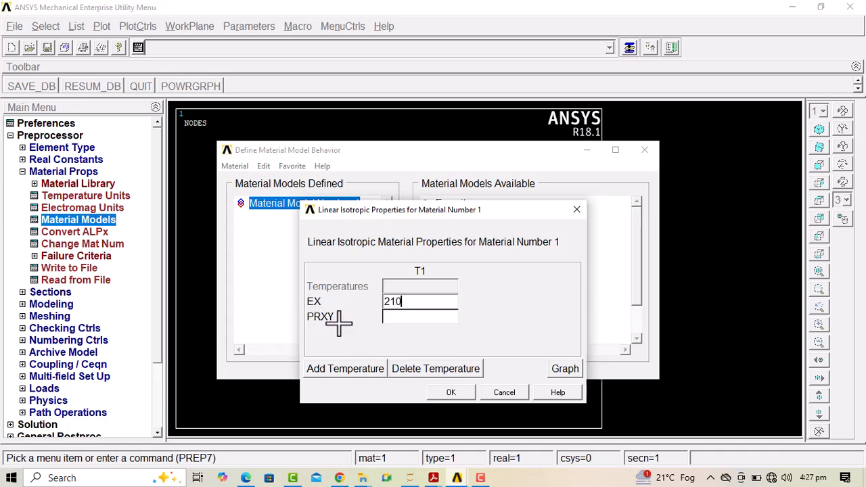
pyautogui.write('0')
pyautogui.press('BackSpace')
pyautogui.write('e9')
pyautogui.click(406, 319)
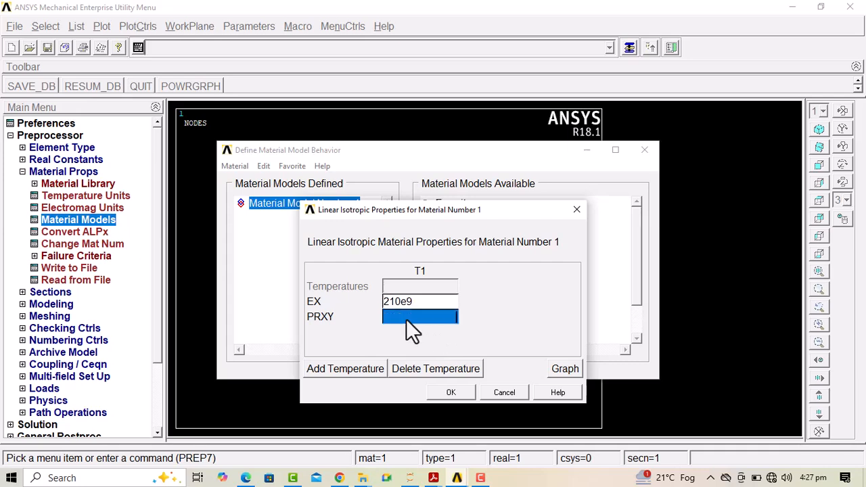
pyautogui.write('0.3')
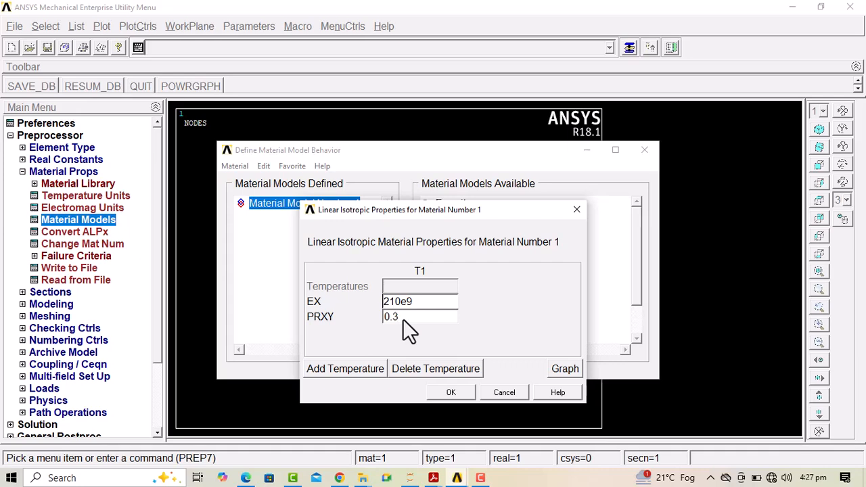
pyautogui.click(455, 394)
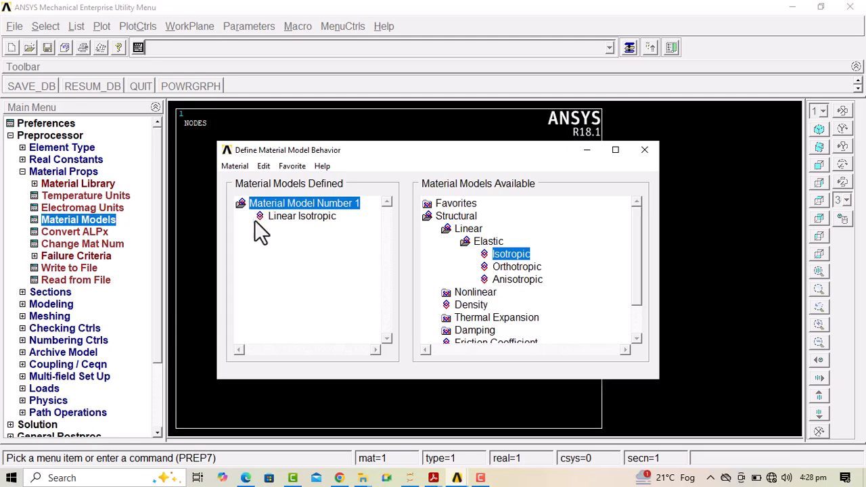
pyautogui.click(645, 151)
# Define common beam section 1 as a solid rectangle with B 0.5 and H 0.75
pyautogui.click(42, 292)
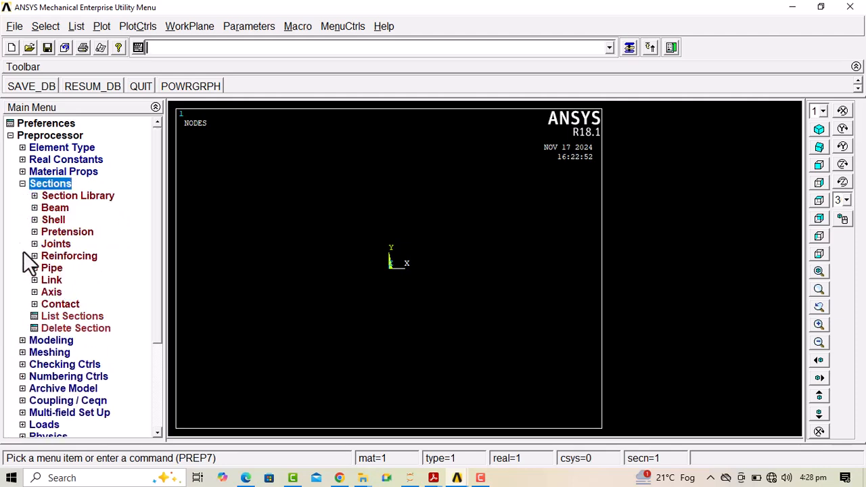
pyautogui.click(53, 211)
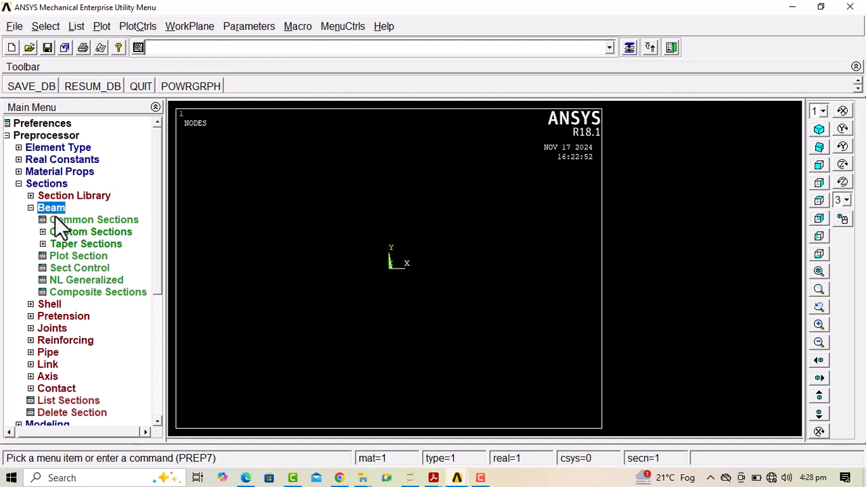
pyautogui.click(60, 218)
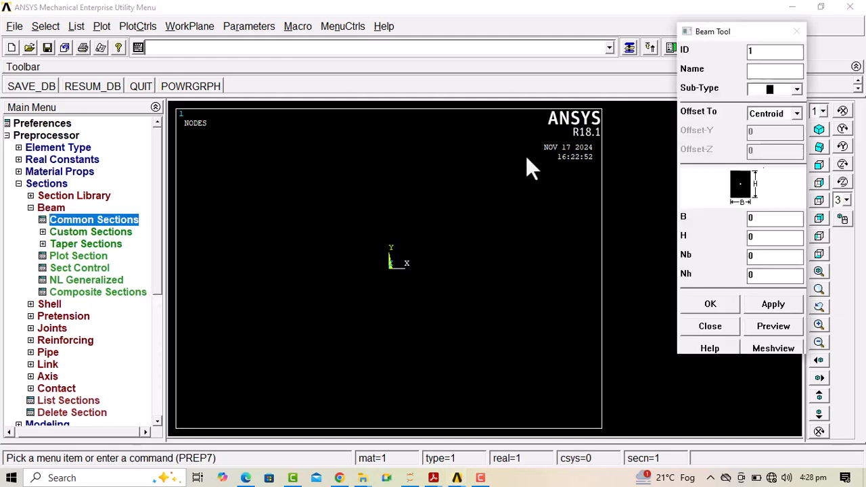
pyautogui.click(797, 89)
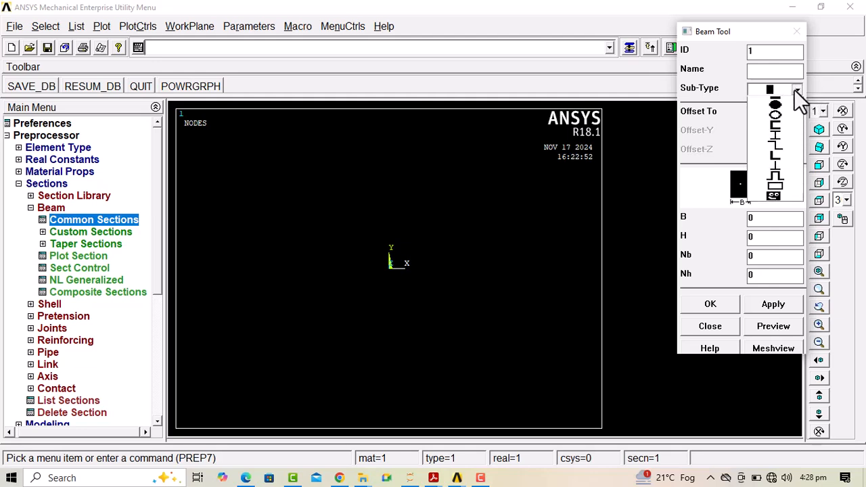
pyautogui.click(776, 102)
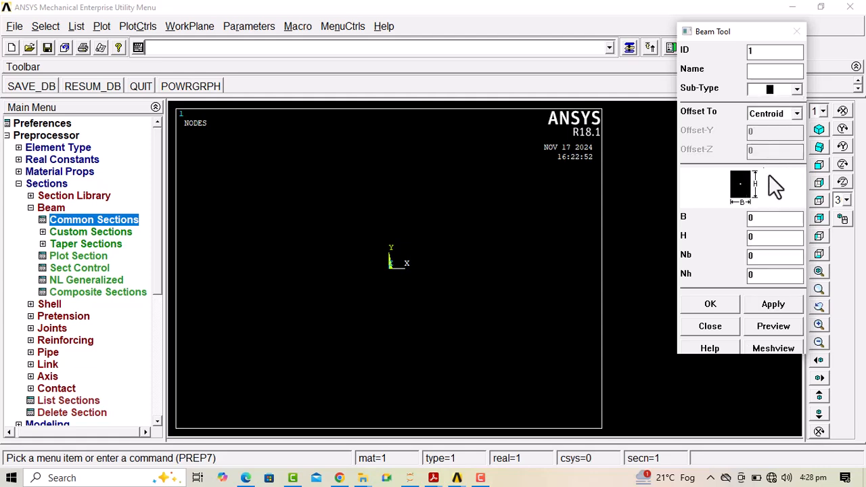
pyautogui.write('.5')
pyautogui.click(760, 239)
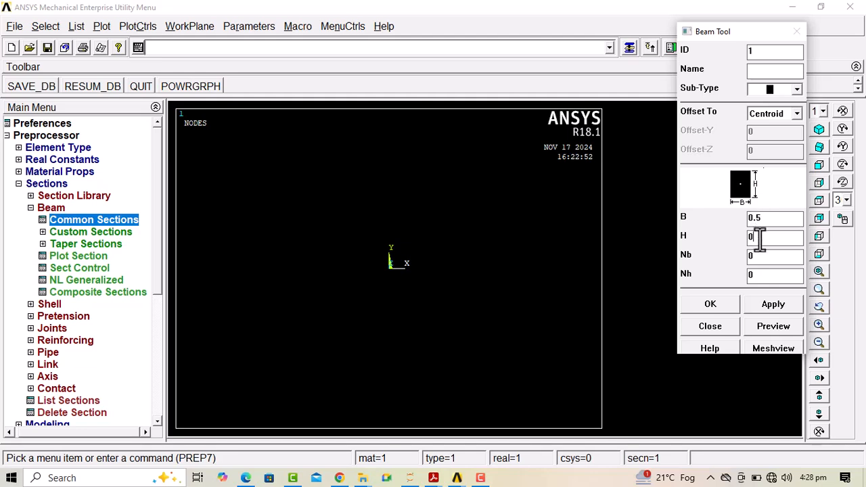
pyautogui.write('.75')
pyautogui.click(712, 305)
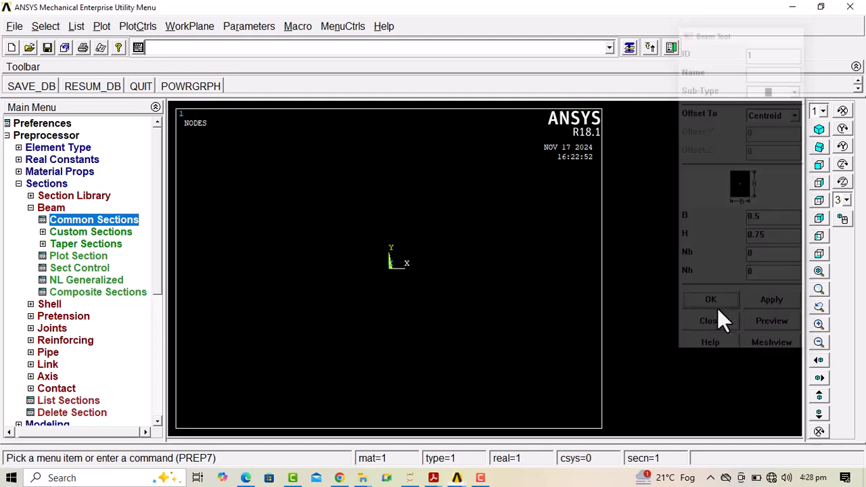
pyautogui.click(55, 205)
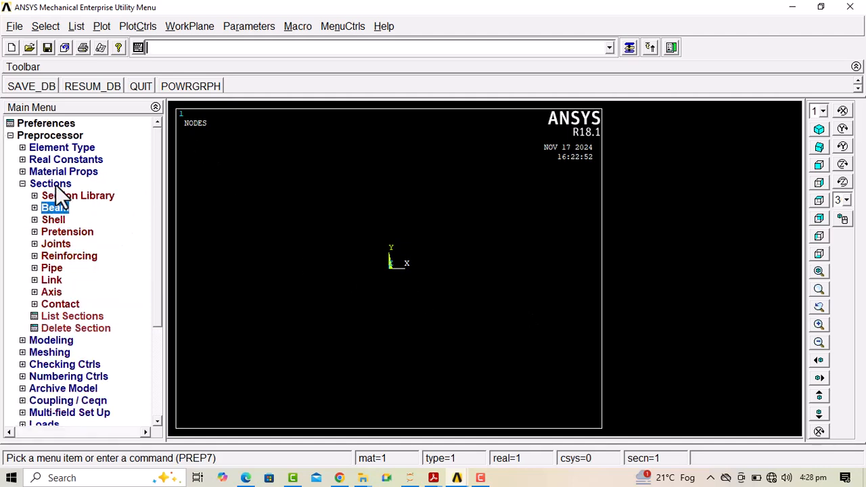
pyautogui.click(55, 185)
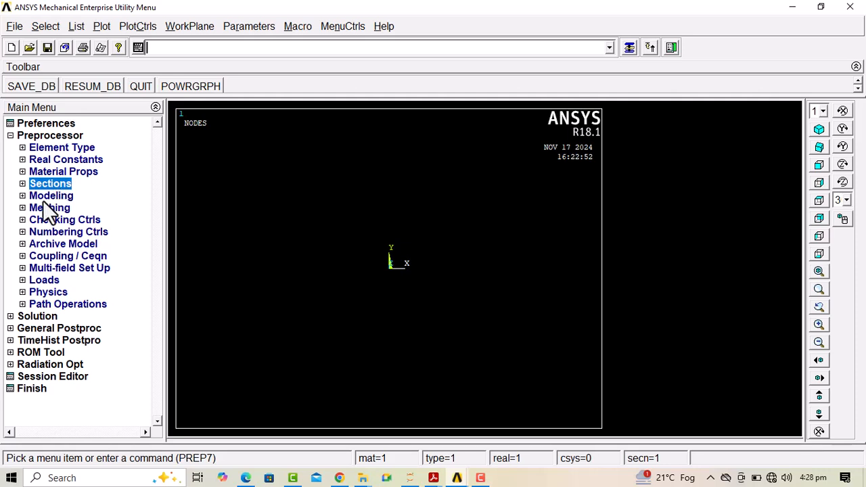
# Create keypoint 1 in the active coordinate system at the origin, leaving the X, Y and Z coordinates blank
pyautogui.click(47, 197)
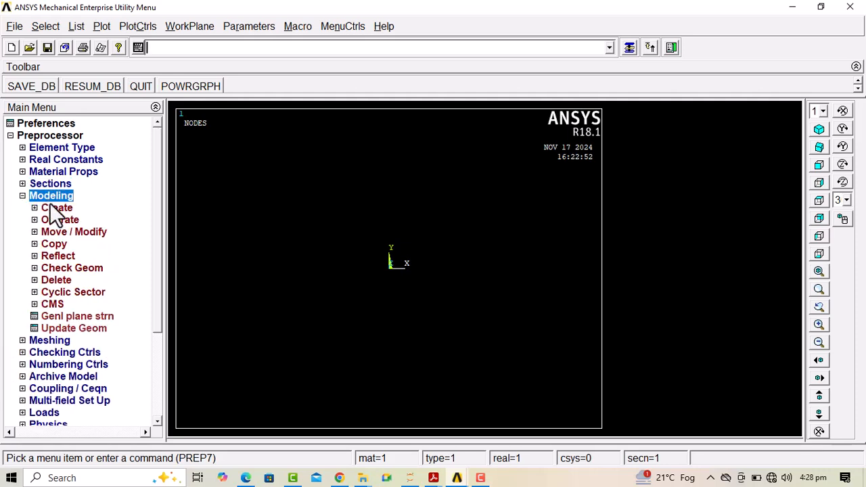
pyautogui.click(52, 205)
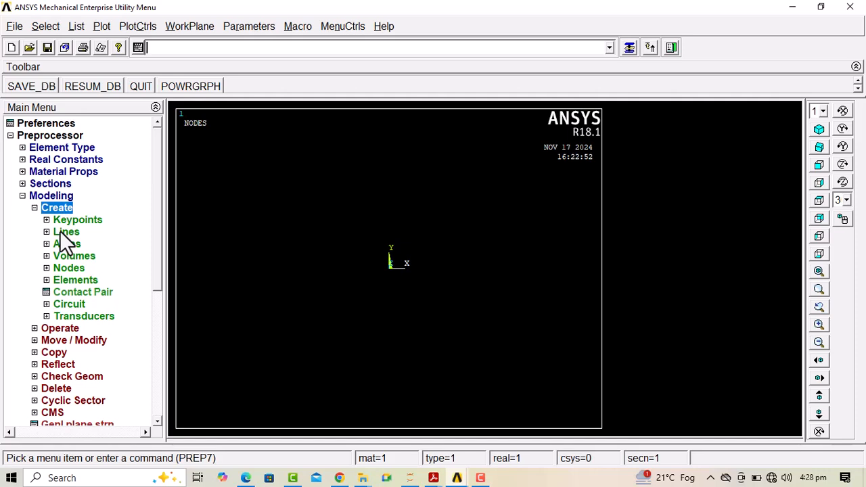
pyautogui.click(68, 221)
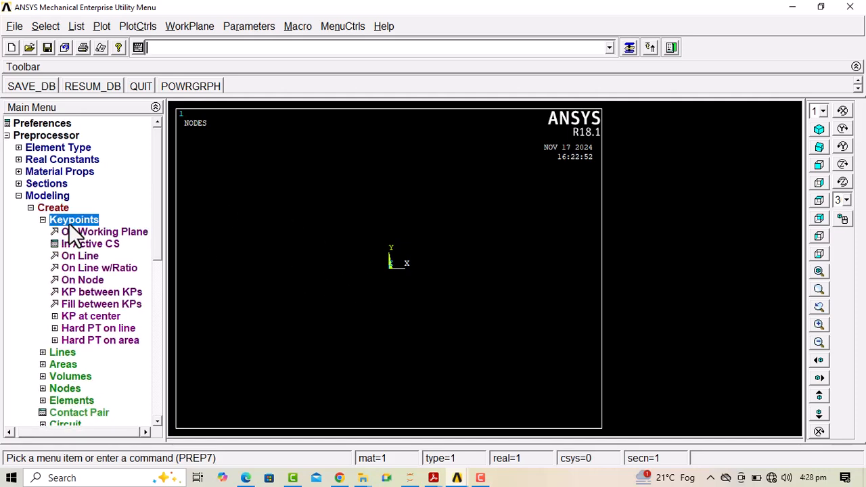
pyautogui.click(111, 246)
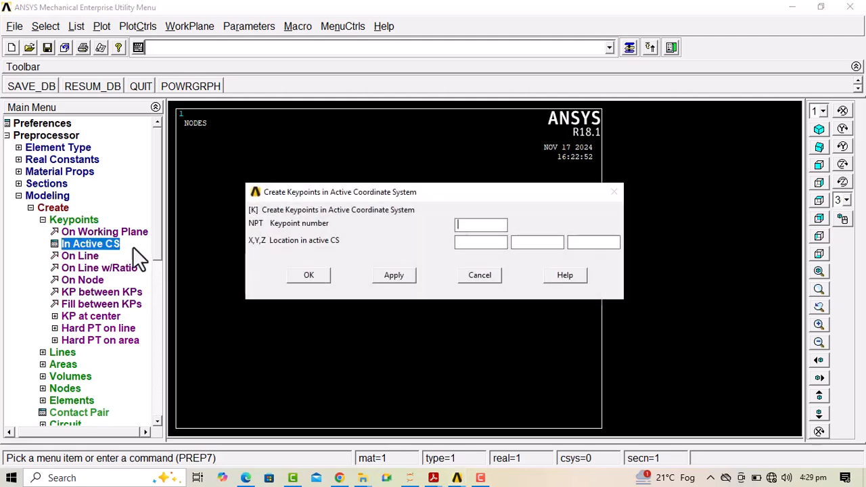
pyautogui.write('1')
pyautogui.click(389, 276)
# Create keypoint 2 in the active coordinate system at X 0.5, leaving Y and Z blank
pyautogui.click(462, 225)
pyautogui.press('BackSpace')
pyautogui.write('2')
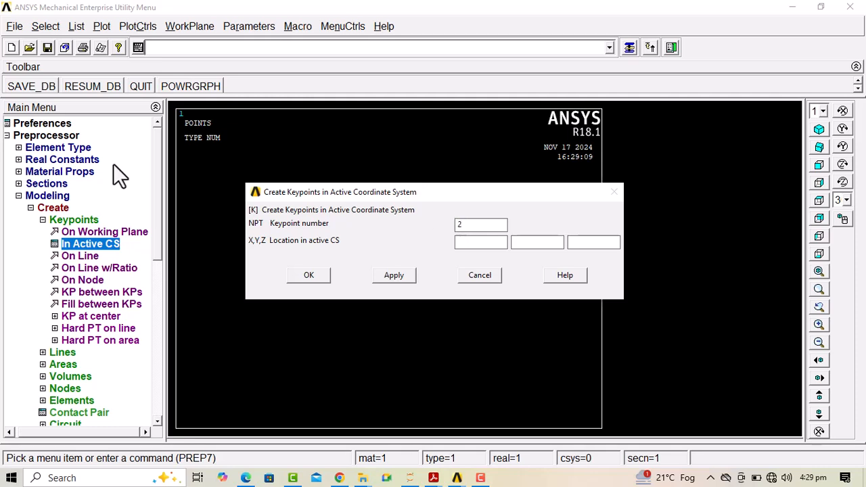
pyautogui.click(466, 241)
pyautogui.write('0.5')
pyautogui.click(396, 278)
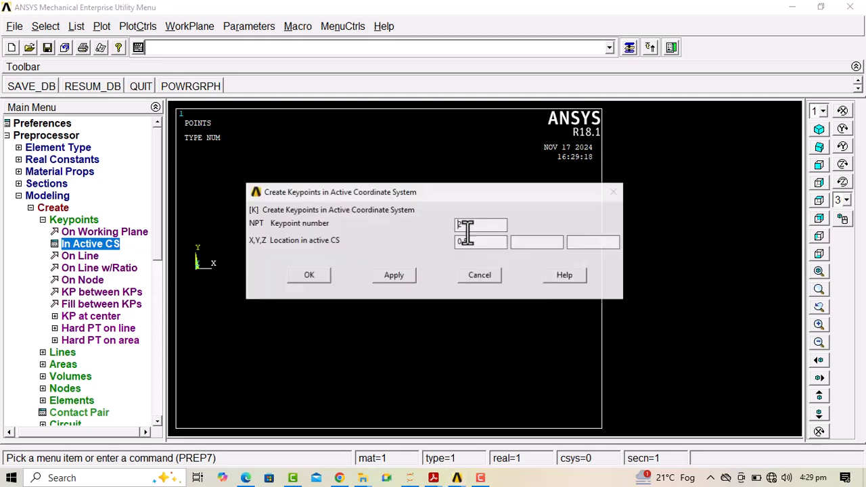
# Create keypoint 3 in the active coordinate system at X 1
pyautogui.press('BackSpace')
pyautogui.write('3')
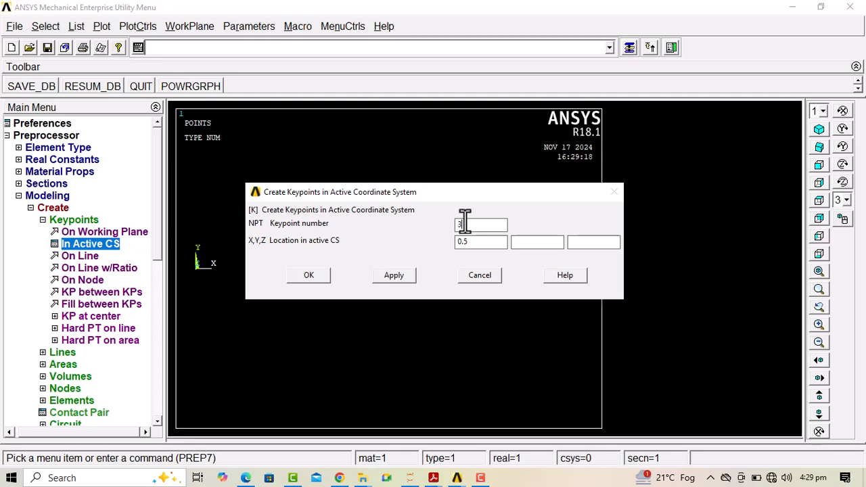
pyautogui.click(472, 244)
pyautogui.press('BackSpace')
pyautogui.press('BackSpace')
pyautogui.press('BackSpace')
pyautogui.write('1')
pyautogui.click(409, 273)
# Create keypoint 4 in the active coordinate system at X 1.5
pyautogui.click(465, 225)
pyautogui.write('4')
pyautogui.click(472, 242)
pyautogui.write('1.5')
pyautogui.click(394, 275)
# Create keypoint 5 in the active coordinate system at X 2 and finish keypoint creation
pyautogui.click(464, 227)
pyautogui.write('5')
pyautogui.click(478, 242)
pyautogui.press('BackSpace')
pyautogui.press('BackSpace')
pyautogui.press('BackSpace')
pyautogui.write('2')
pyautogui.click(312, 275)
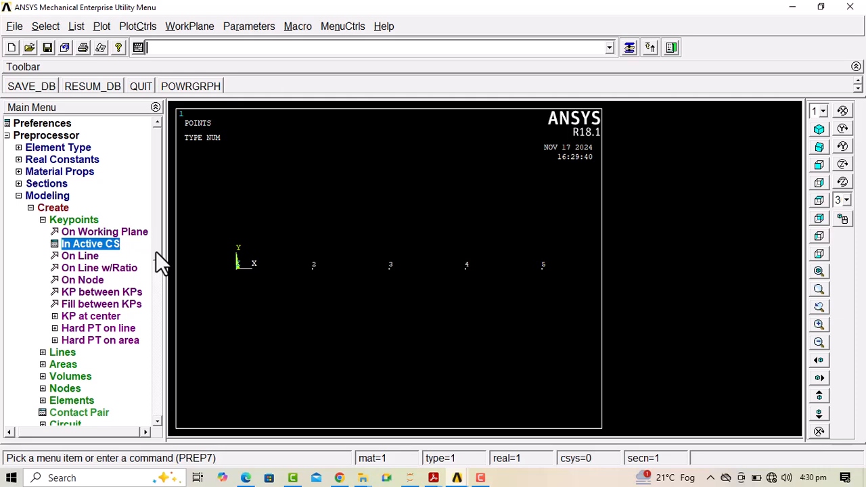
# Create four straight lines joining keypoints 1 to 5 consecutively along the X axis
pyautogui.scroll(-3, 155, 271)
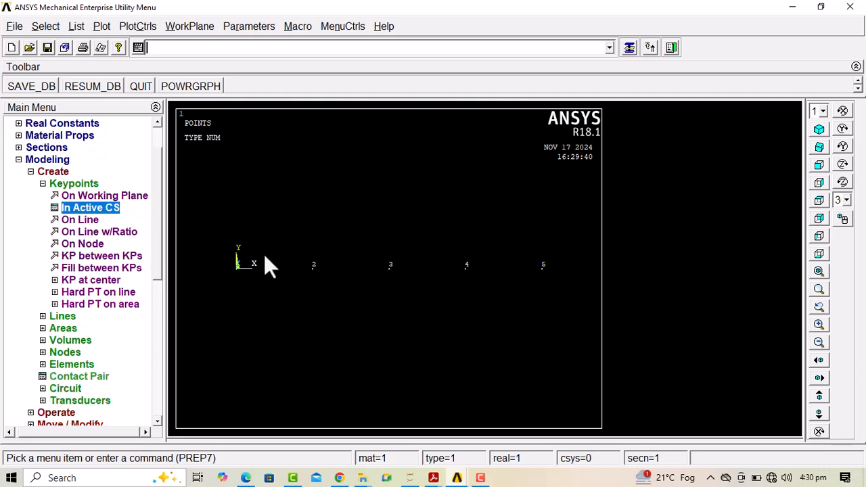
pyautogui.click(90, 186)
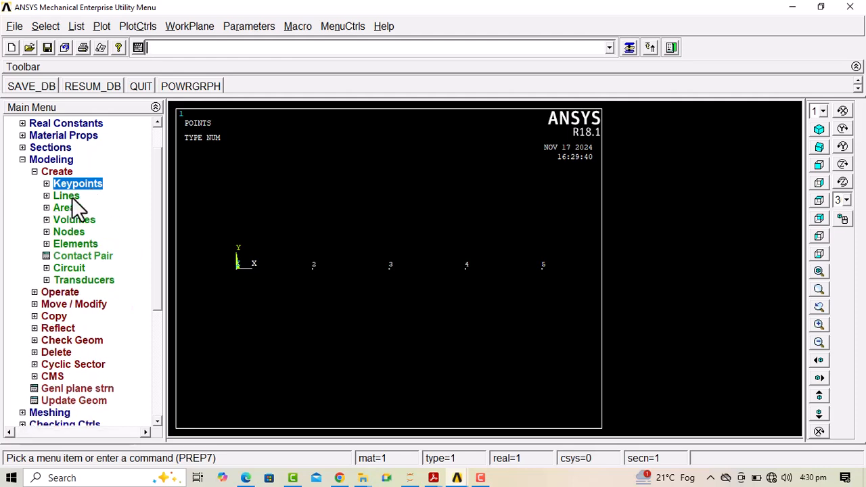
pyautogui.click(71, 196)
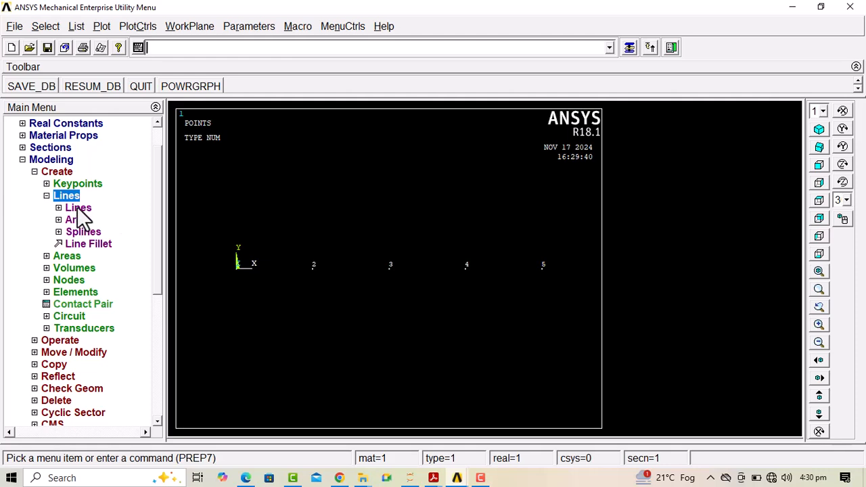
pyautogui.click(78, 207)
pyautogui.click(100, 221)
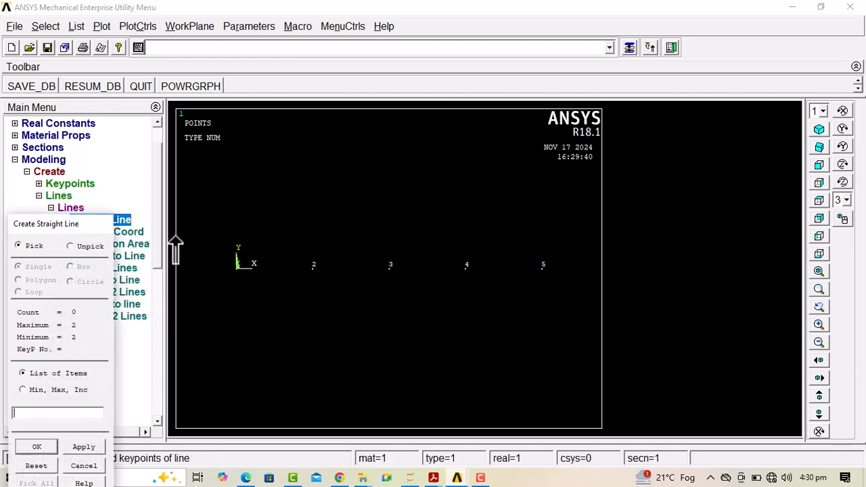
pyautogui.click(238, 268)
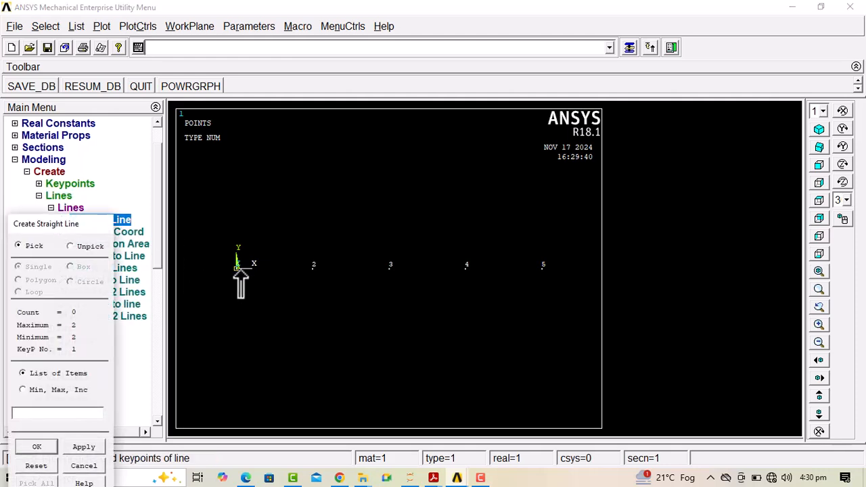
pyautogui.click(313, 268)
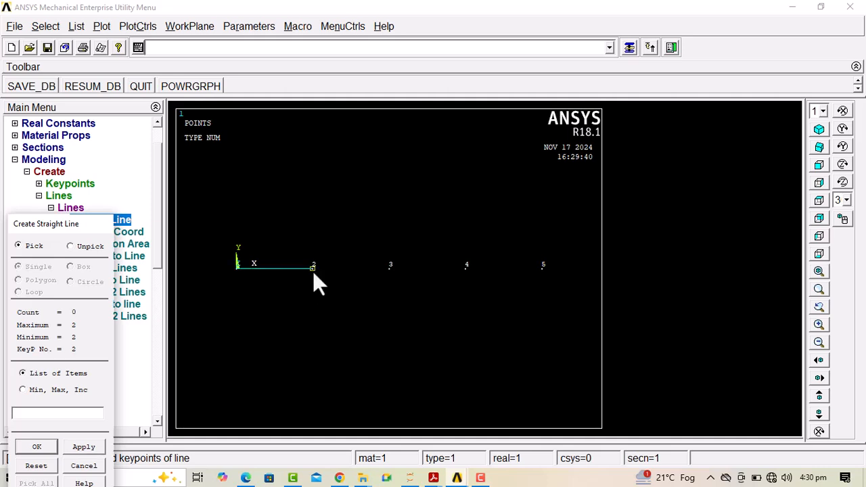
pyautogui.click(389, 269)
pyautogui.click(543, 269)
pyautogui.click(42, 448)
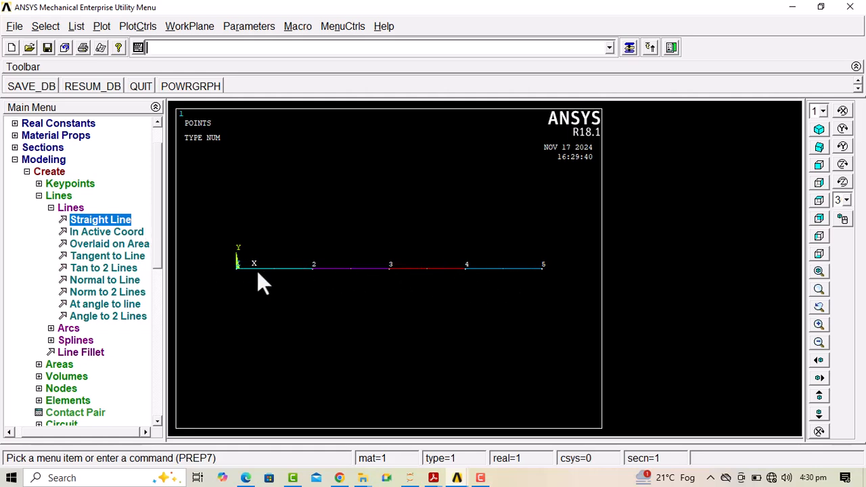
# Set the manual mesh size on all lines to 10 element divisions
pyautogui.moveTo(154, 228); pyautogui.dragTo(155, 274)
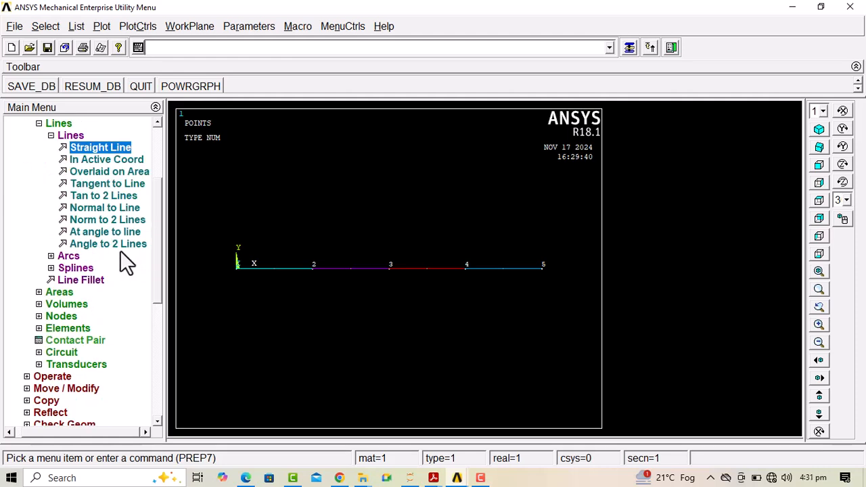
pyautogui.doubleClick(68, 135)
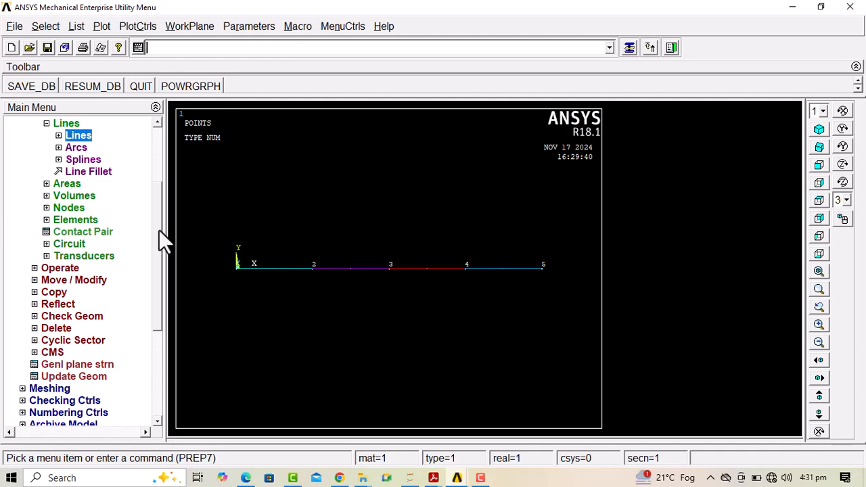
pyautogui.scroll(1, 159, 229)
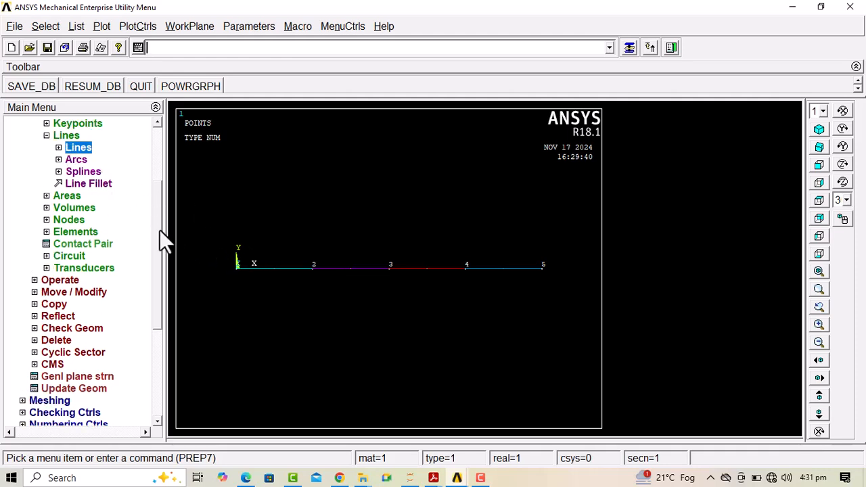
pyautogui.scroll(1, 160, 229)
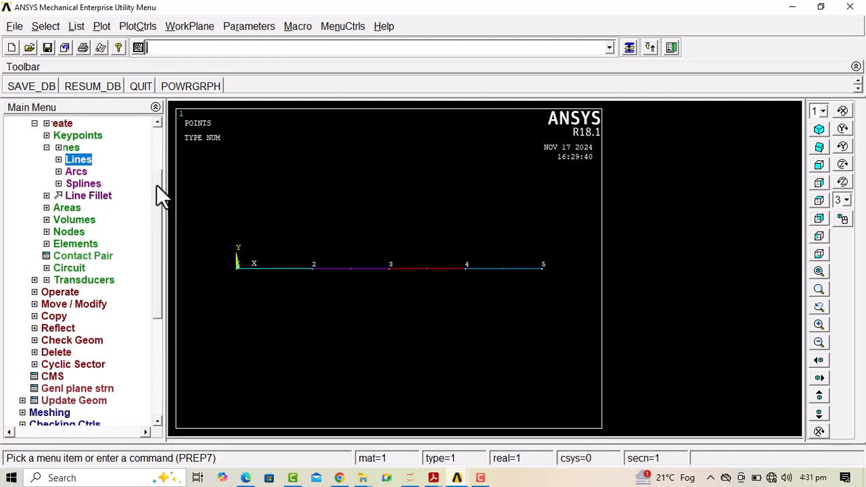
pyautogui.doubleClick(58, 125)
pyautogui.click(68, 257)
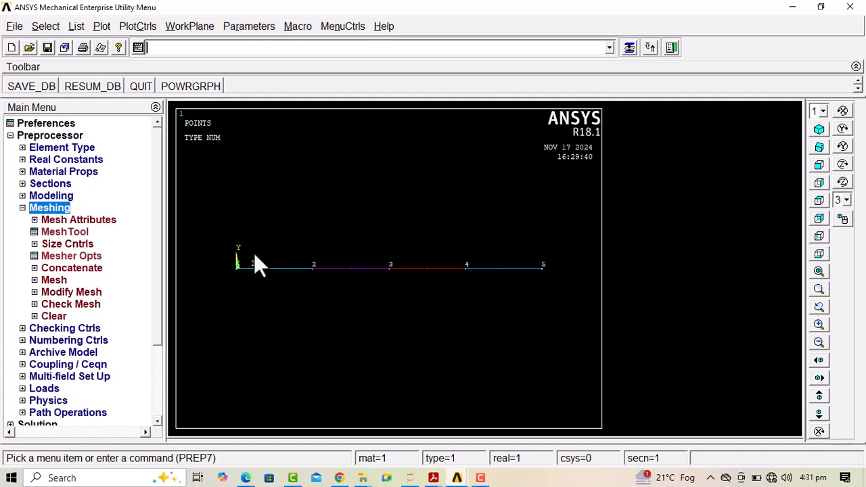
pyautogui.click(65, 245)
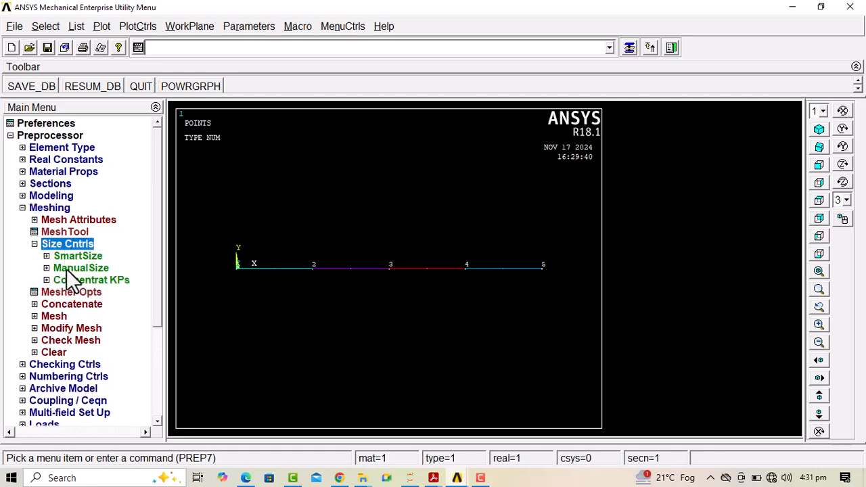
pyautogui.click(66, 268)
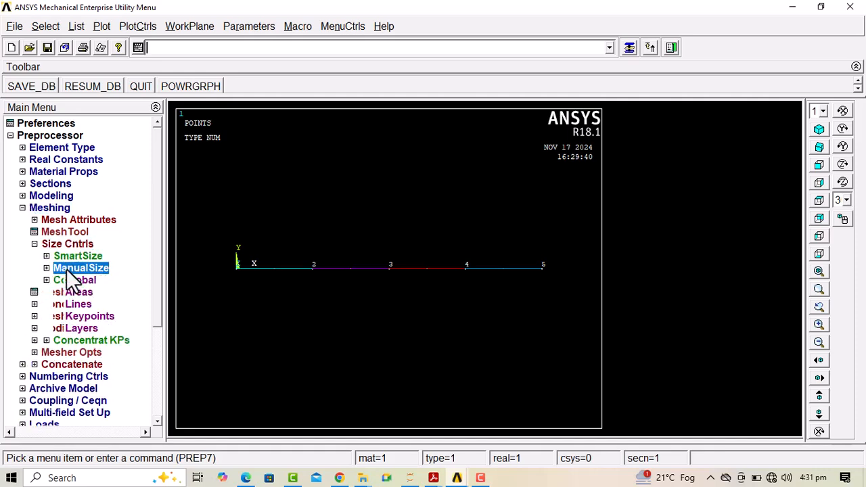
pyautogui.click(80, 305)
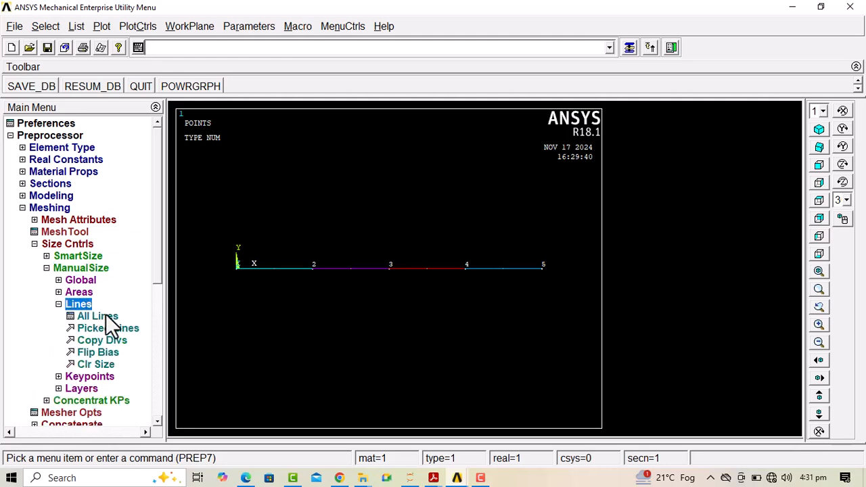
pyautogui.click(106, 318)
pyautogui.click(490, 198)
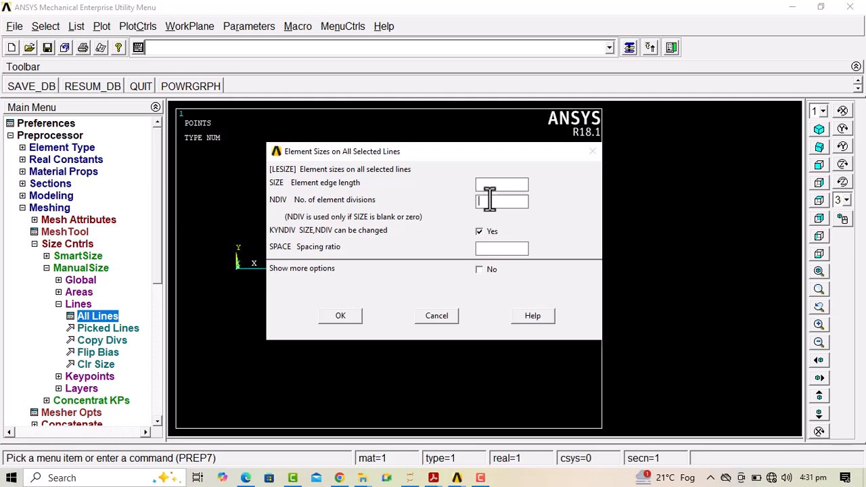
pyautogui.write('10')
pyautogui.click(333, 318)
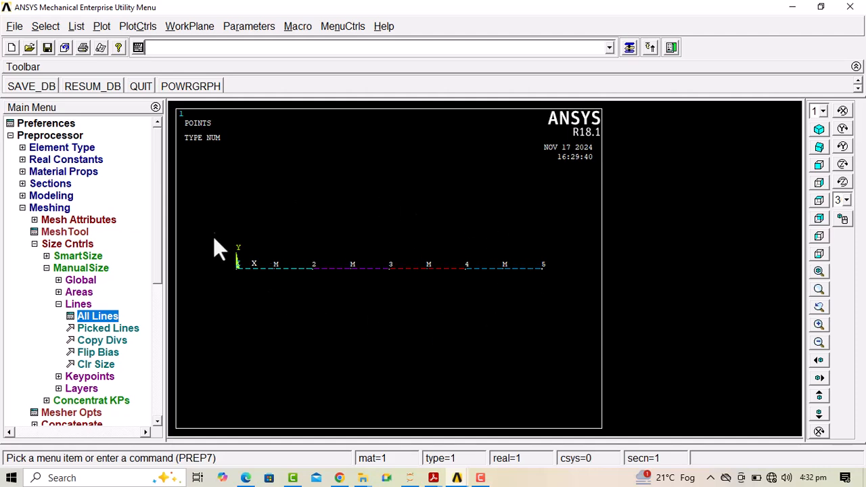
# Mesh all four beam lines between keypoints 1 and 5
pyautogui.click(79, 304)
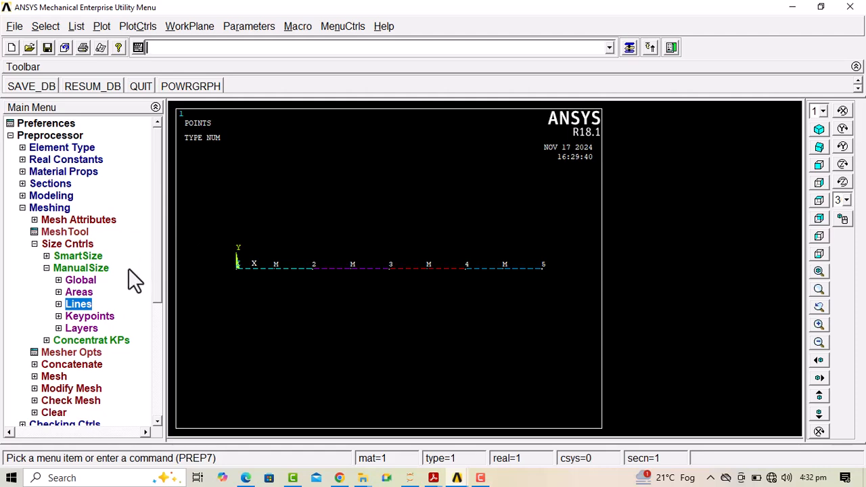
pyautogui.click(86, 264)
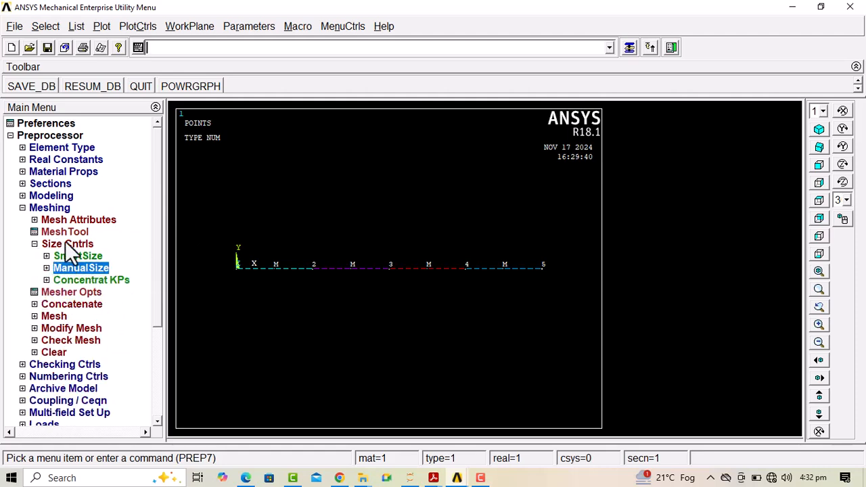
pyautogui.click(54, 316)
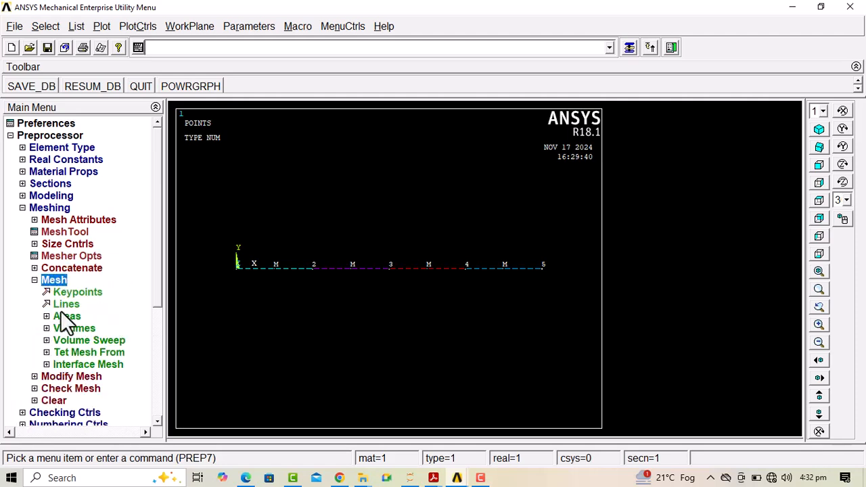
pyautogui.click(62, 305)
pyautogui.click(280, 268)
pyautogui.click(366, 268)
pyautogui.click(430, 269)
pyautogui.click(520, 268)
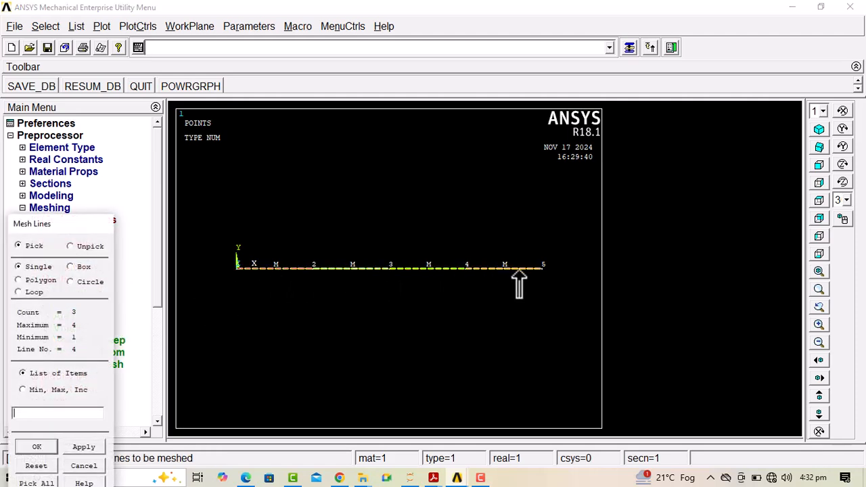
pyautogui.click(37, 447)
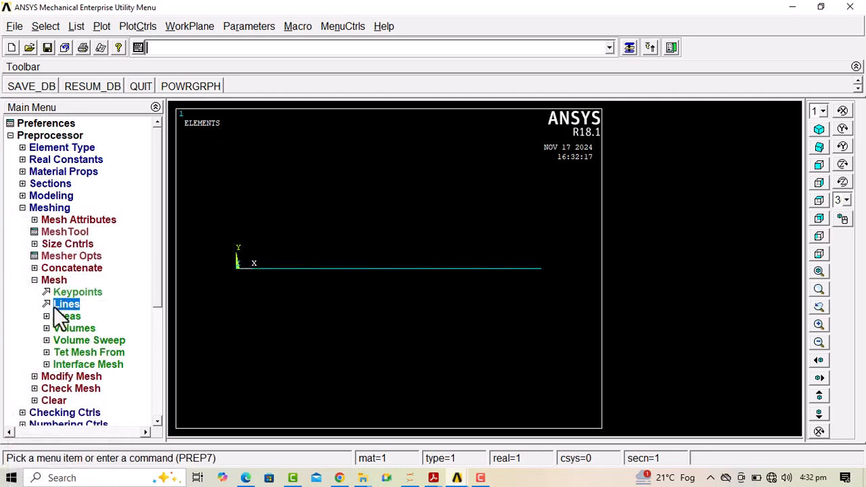
# Open the preprocessor's load options and display the beam as Multi-Plots
pyautogui.moveTo(158, 260); pyautogui.dragTo(158, 281)
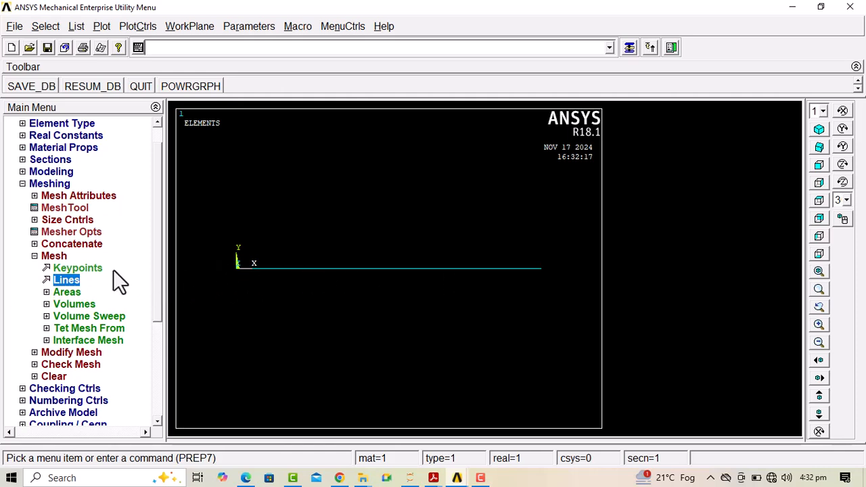
pyautogui.moveTo(154, 256); pyautogui.dragTo(156, 284)
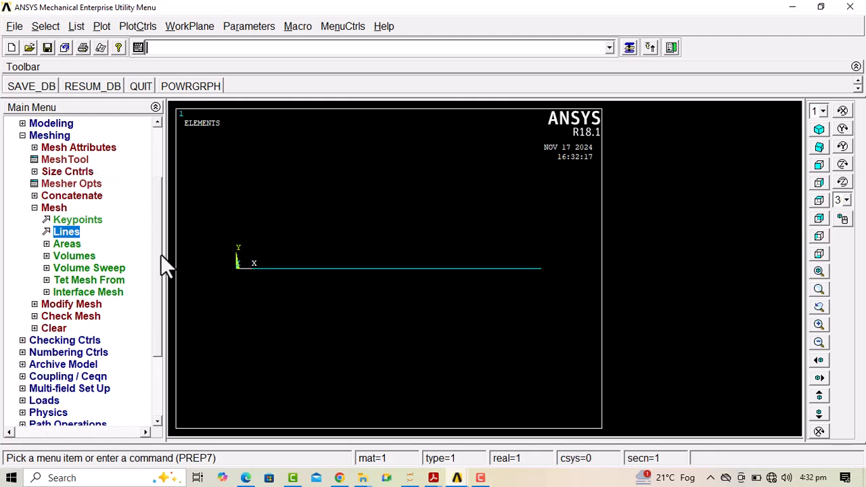
pyautogui.moveTo(158, 249); pyautogui.dragTo(158, 262)
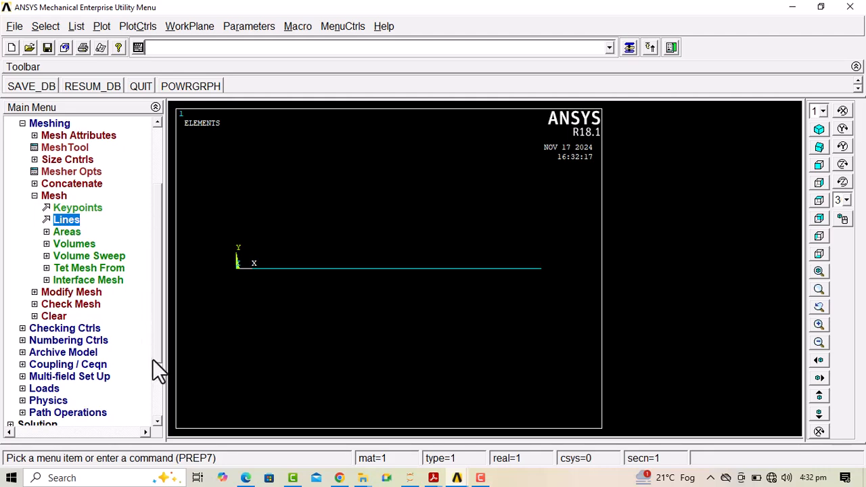
pyautogui.scroll(-1, 155, 342)
pyautogui.scroll(-2, 155, 349)
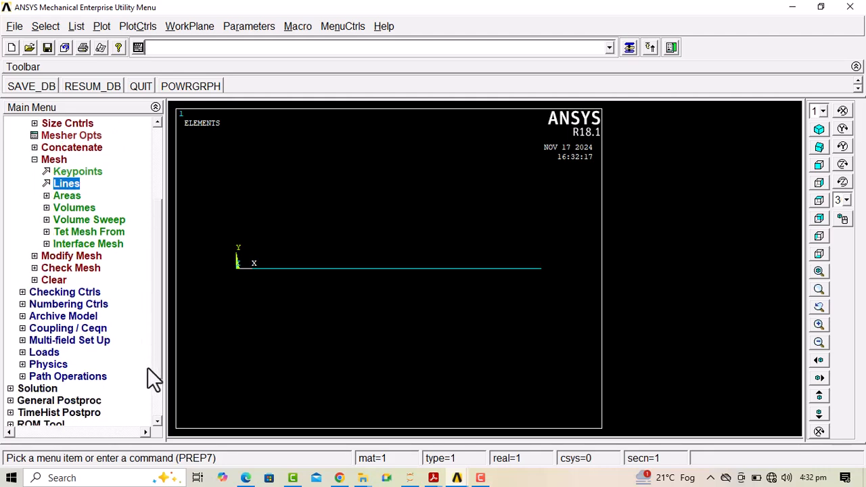
pyautogui.click(45, 357)
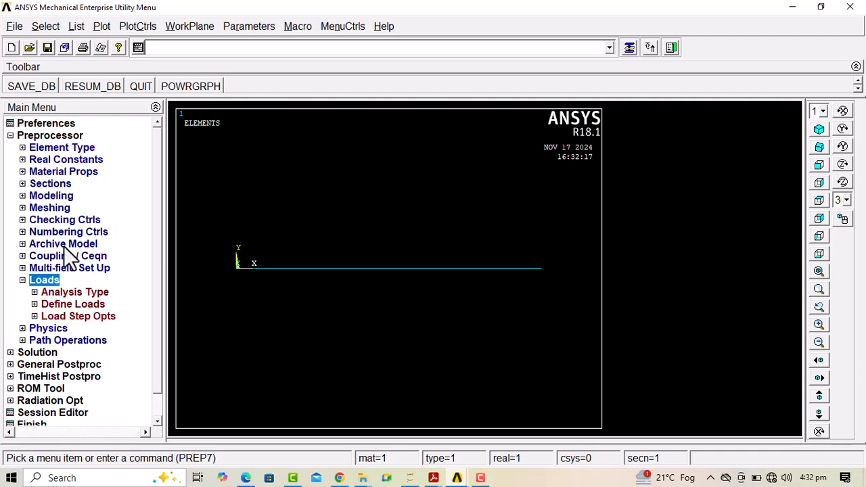
pyautogui.click(95, 27)
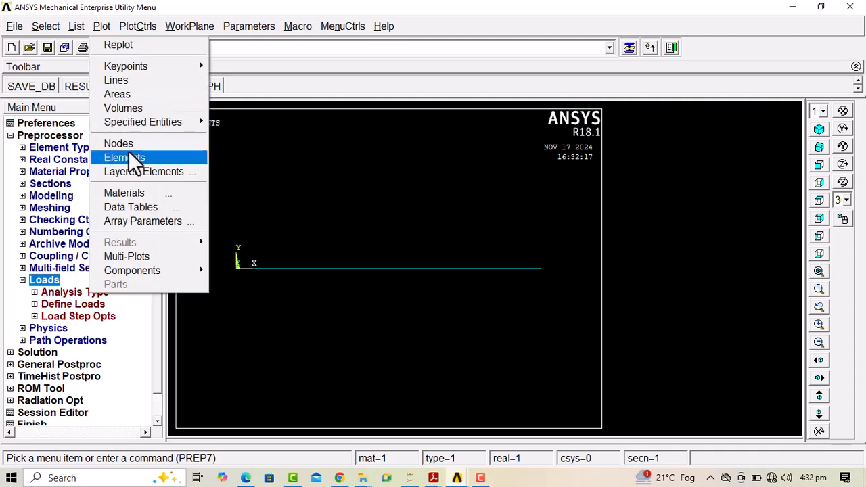
pyautogui.click(135, 256)
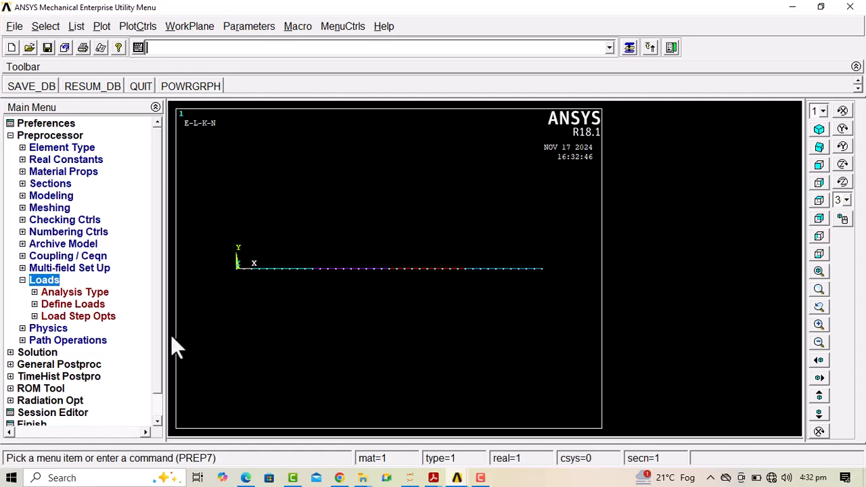
# Plot only the keypoints of the beam model in the graphics window
pyautogui.click(83, 21)
pyautogui.moveTo(102, 27)
pyautogui.moveTo(125, 66)
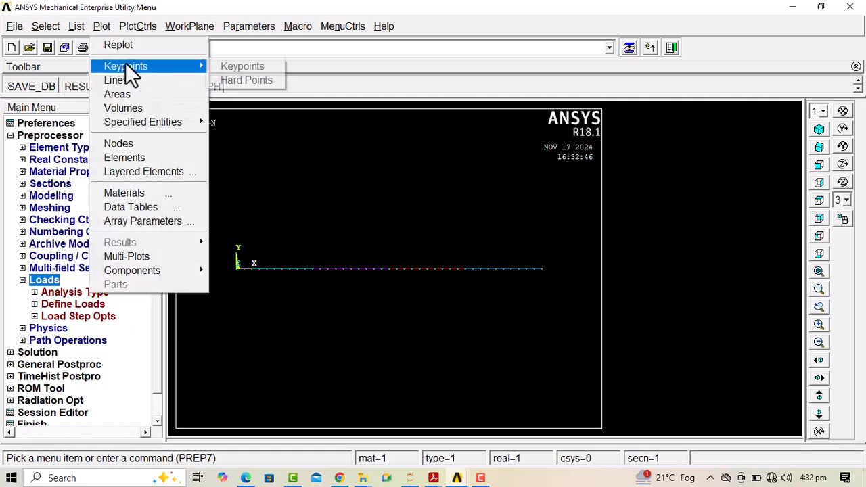
pyautogui.click(222, 65)
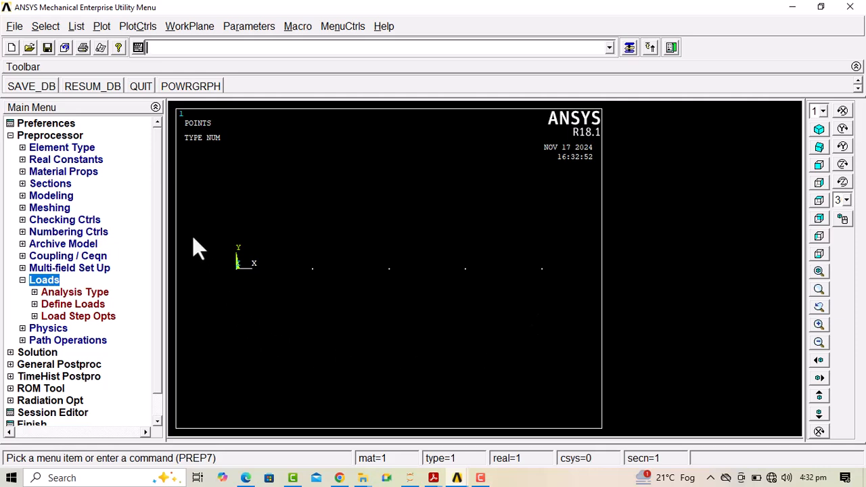
# Apply a structural displacement constraint on keypoint 1 at the origin, fixing UX, UY, UZ, ROTX and ROTY
pyautogui.click(68, 304)
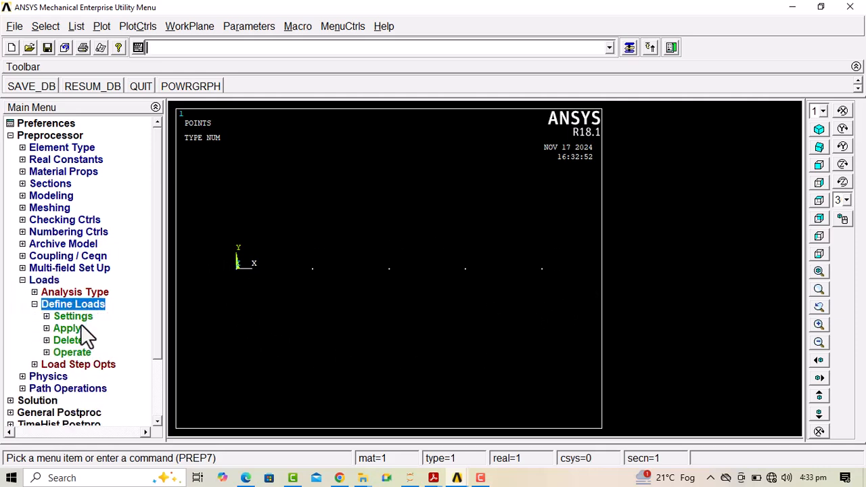
pyautogui.click(75, 326)
pyautogui.click(76, 340)
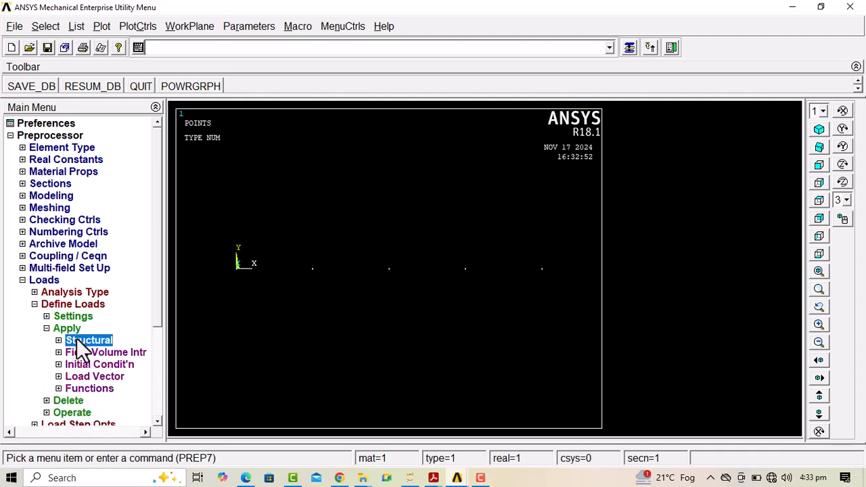
pyautogui.click(84, 352)
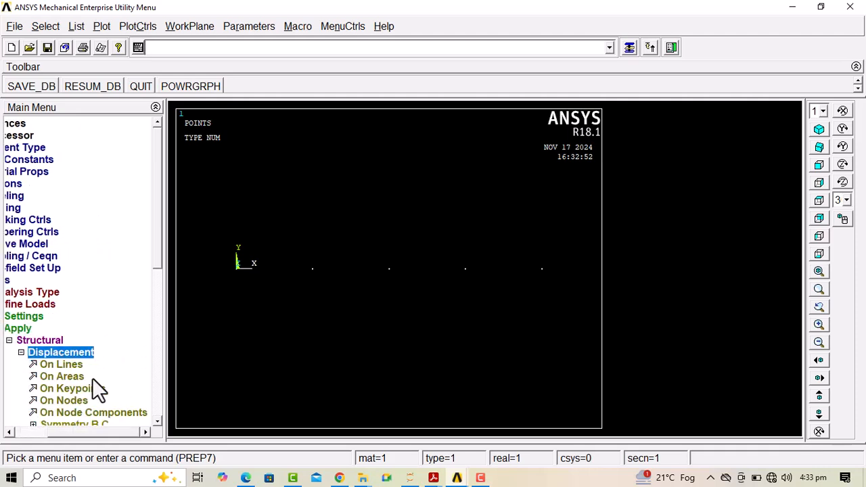
pyautogui.click(78, 387)
pyautogui.click(236, 266)
pyautogui.click(84, 447)
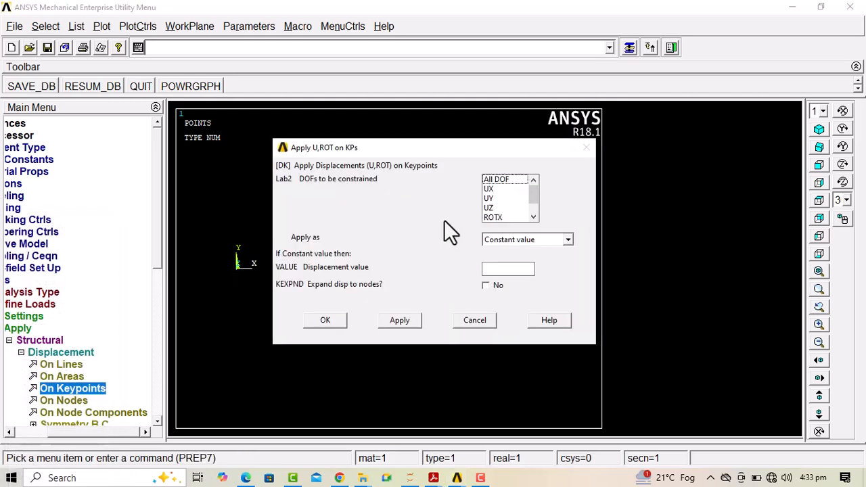
pyautogui.click(489, 189)
pyautogui.click(499, 198)
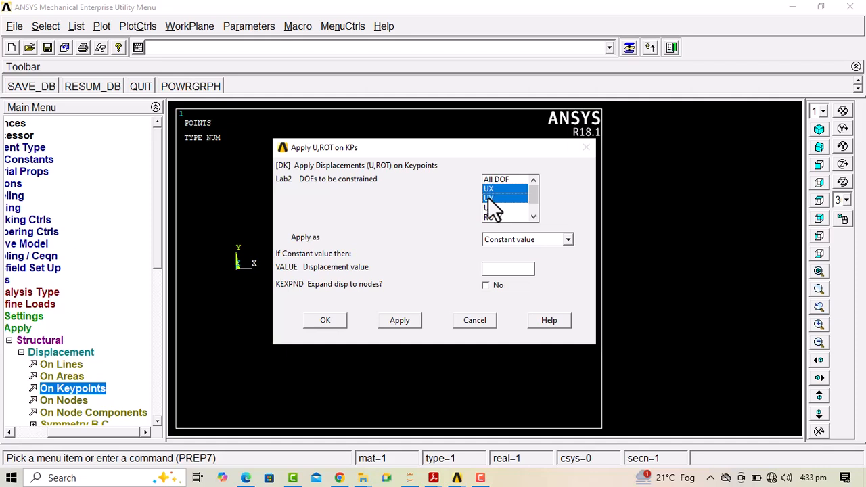
pyautogui.scroll(-1, 535, 203)
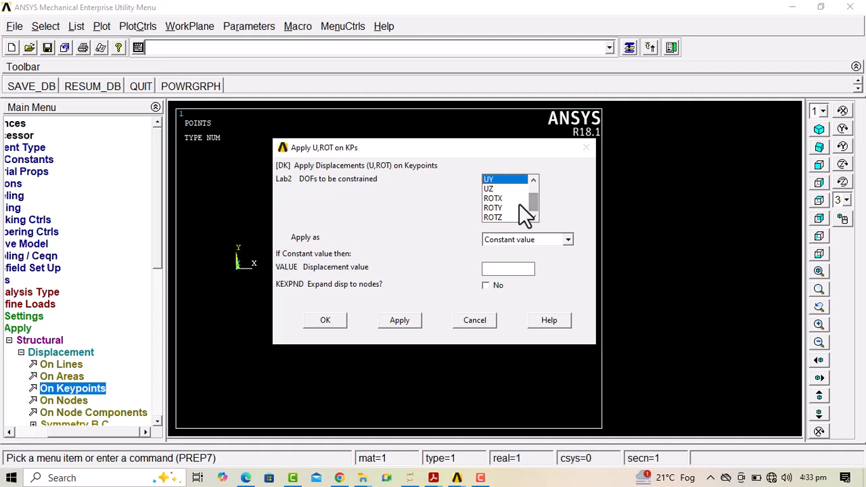
pyautogui.click(494, 198)
pyautogui.click(498, 207)
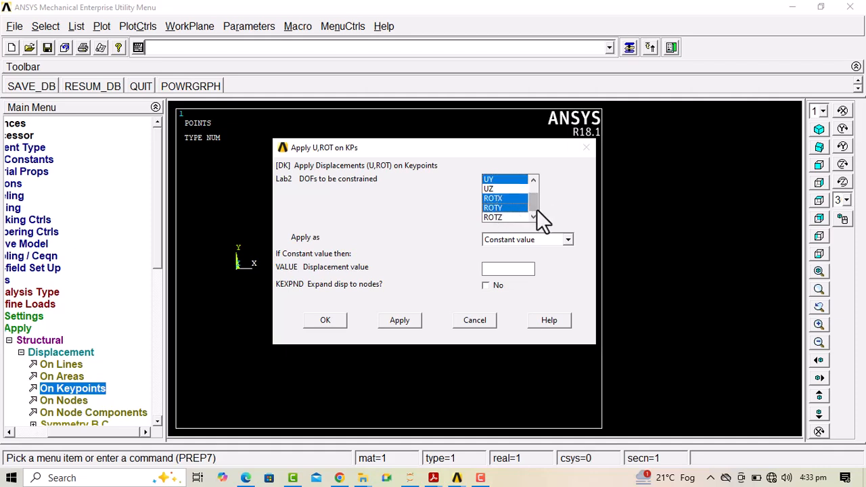
pyautogui.moveTo(534, 204)
pyautogui.mouseDown()
pyautogui.moveTo(529, 188)
pyautogui.moveTo(536, 207)
pyautogui.mouseUp()
pyautogui.click(508, 190)
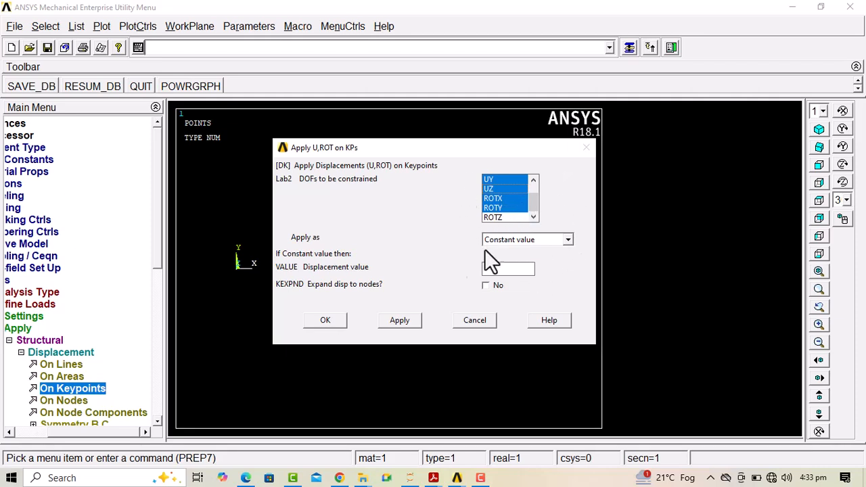
pyautogui.click(399, 322)
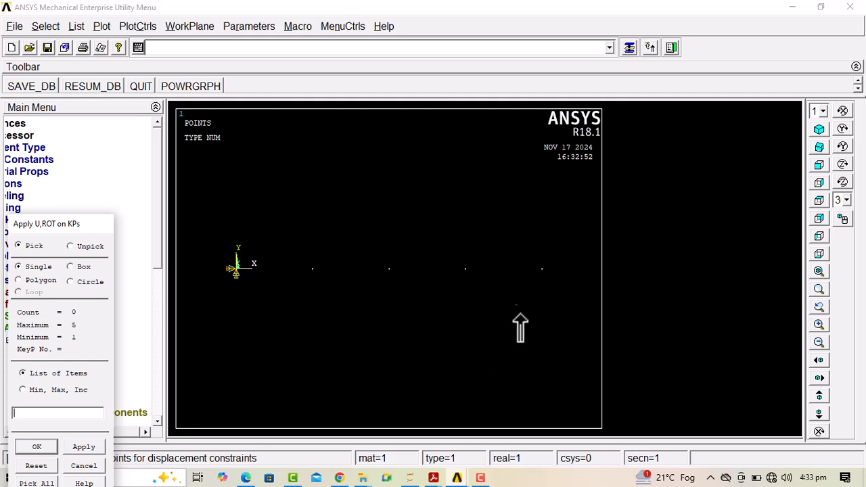
# Constrain keypoint 5 at the far end of the beam in UY and UZ only
pyautogui.click(542, 269)
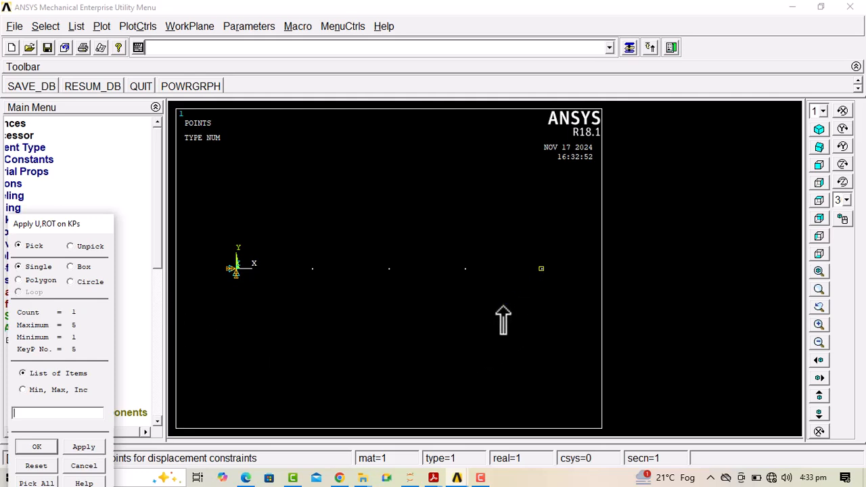
pyautogui.click(84, 448)
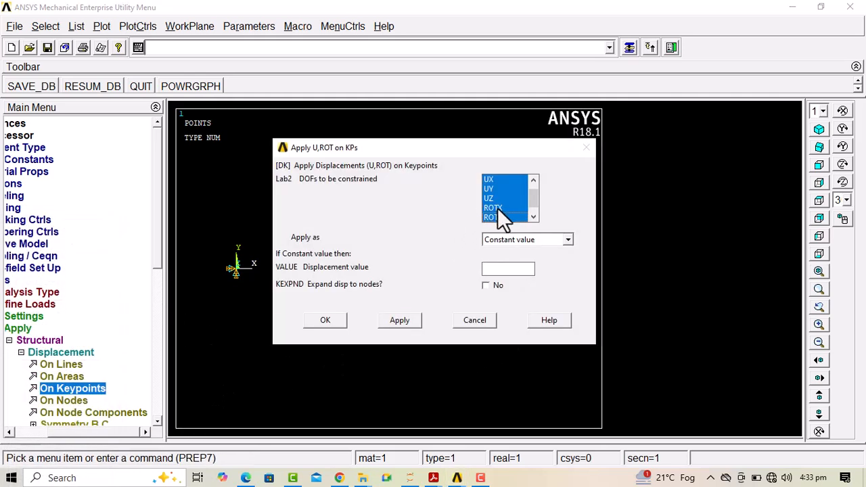
pyautogui.scroll(1, 514, 208)
pyautogui.scroll(-2, 514, 208)
pyautogui.click(502, 207)
pyautogui.click(491, 199)
pyautogui.scroll(1, 531, 200)
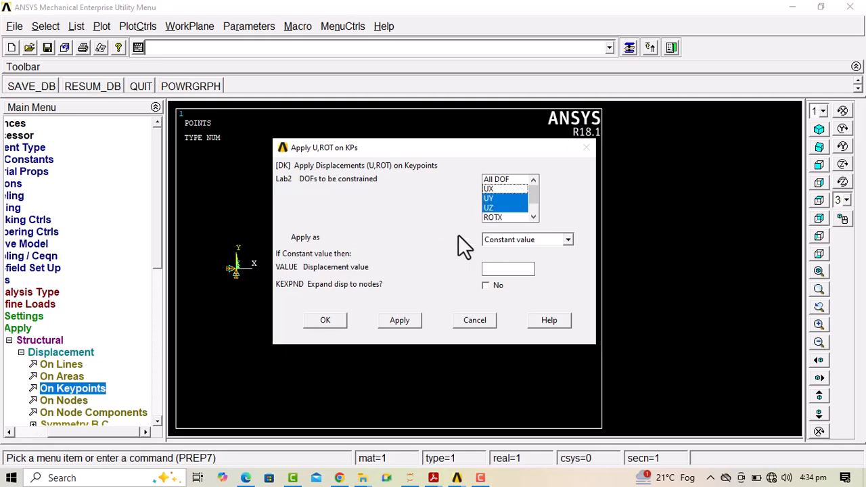
pyautogui.click(326, 321)
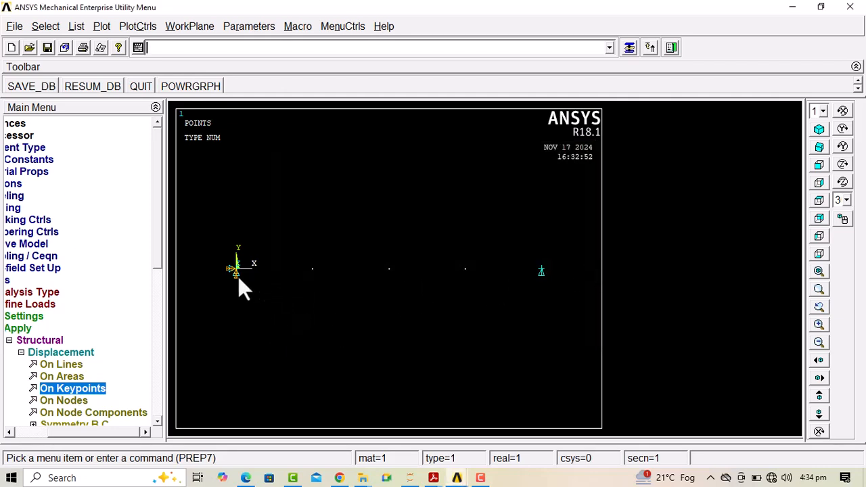
# Apply a constant FY force of -3 on the three intermediate keypoints 2, 3 and 4
pyautogui.click(44, 345)
pyautogui.click(44, 346)
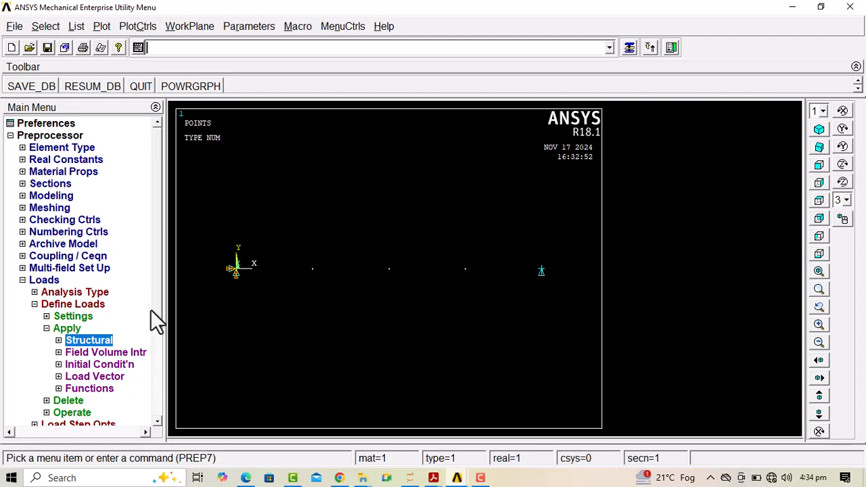
pyautogui.click(76, 342)
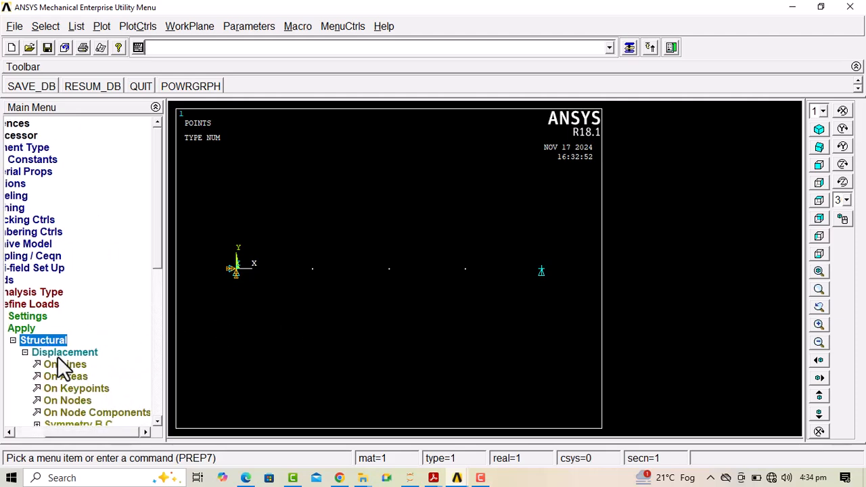
pyautogui.click(58, 356)
pyautogui.click(57, 356)
pyautogui.click(105, 366)
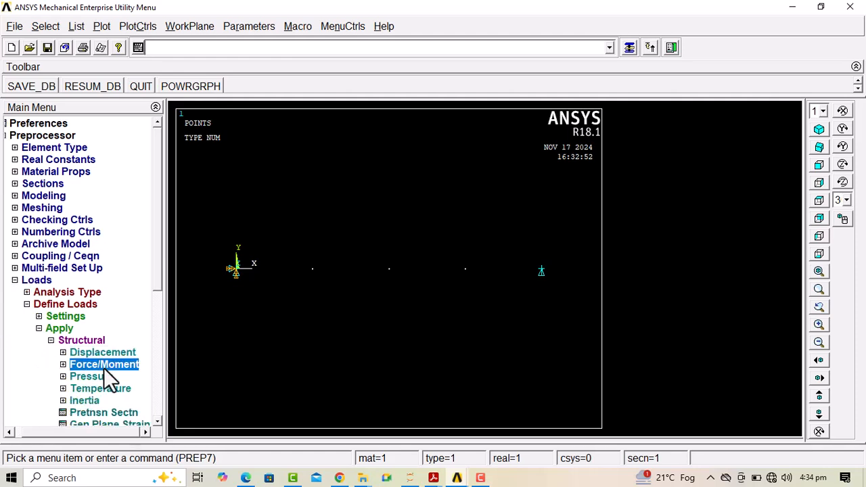
pyautogui.click(57, 379)
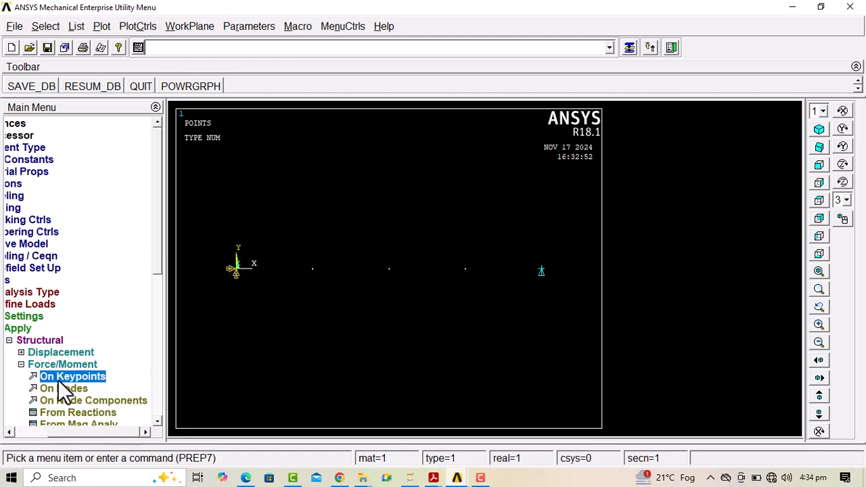
pyautogui.click(313, 270)
pyautogui.click(387, 272)
pyautogui.click(475, 271)
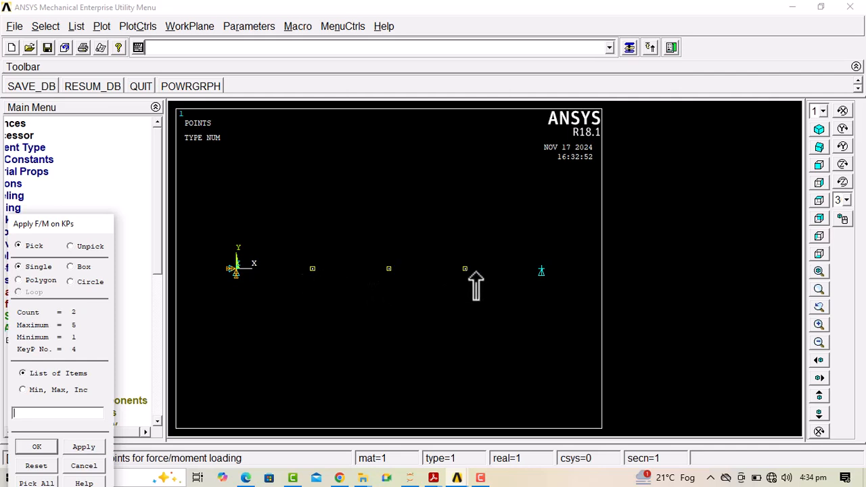
pyautogui.click(37, 448)
pyautogui.click(524, 212)
pyautogui.click(499, 235)
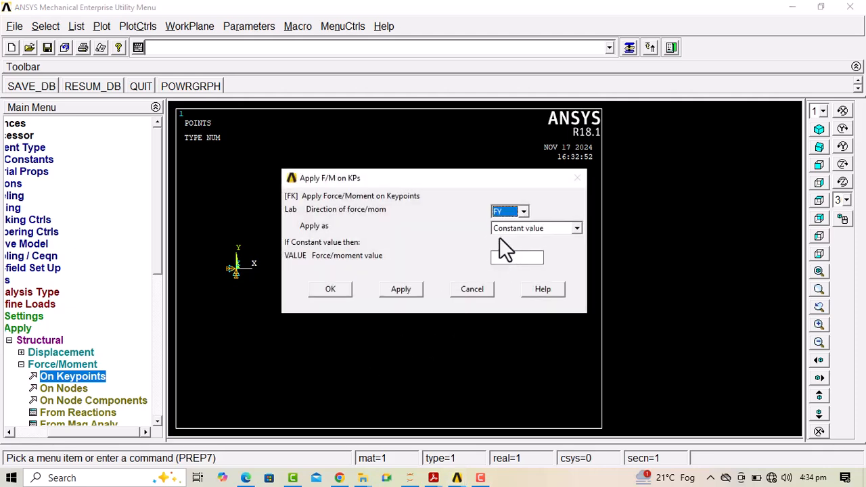
pyautogui.click(505, 258)
pyautogui.write('-300')
pyautogui.click(325, 295)
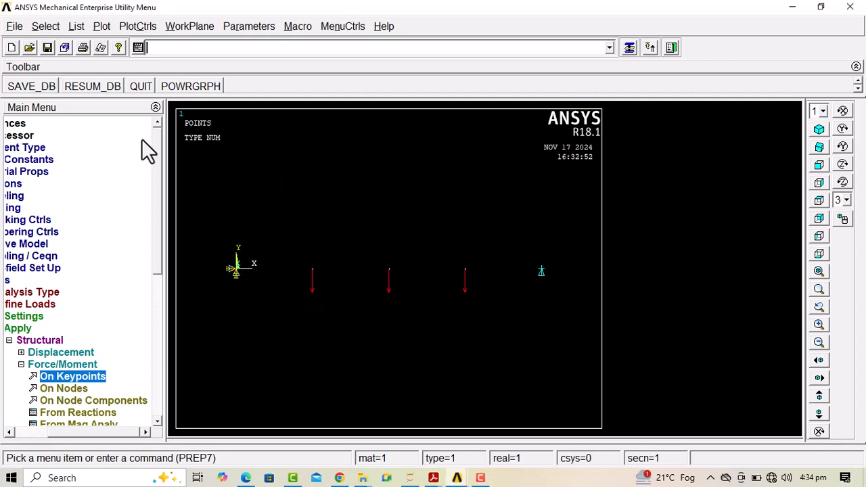
# Display the supported and loaded beam as Multi-Plots and collapse the structural load options
pyautogui.click(101, 27)
pyautogui.click(159, 249)
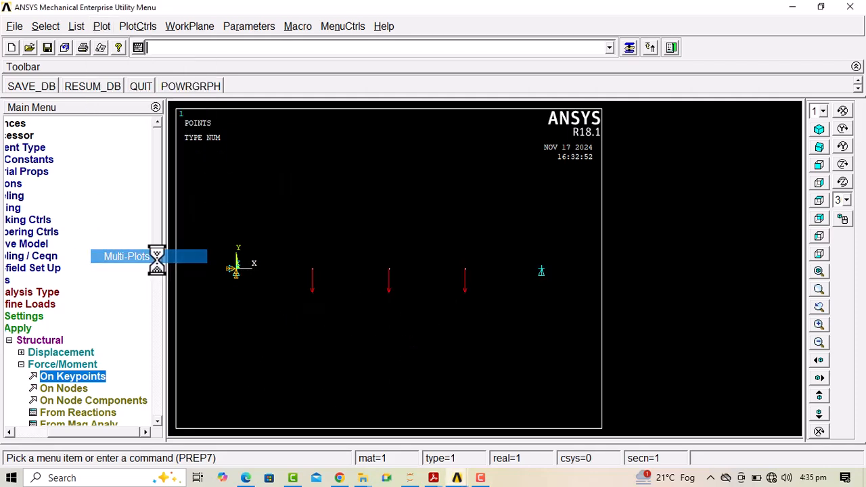
pyautogui.click(49, 341)
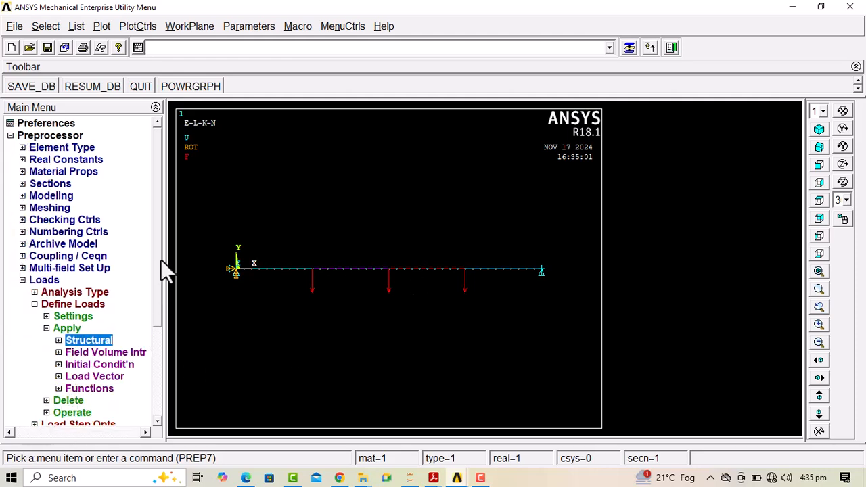
# Solve the current load step and close the solution note and status window
pyautogui.scroll(-3, 158, 318)
pyautogui.click(58, 378)
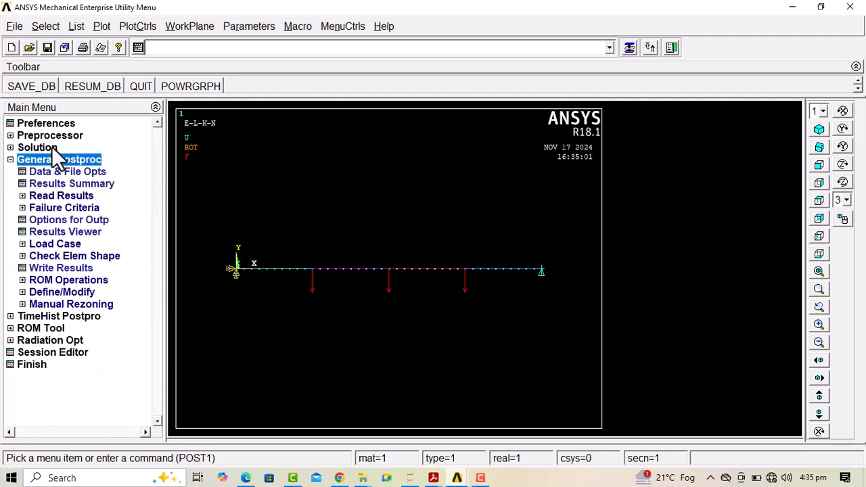
pyautogui.click(42, 147)
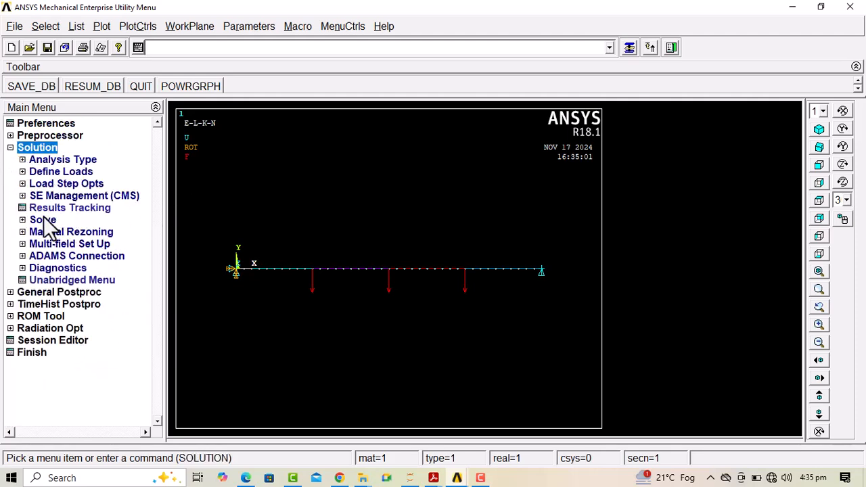
pyautogui.click(44, 220)
pyautogui.click(91, 233)
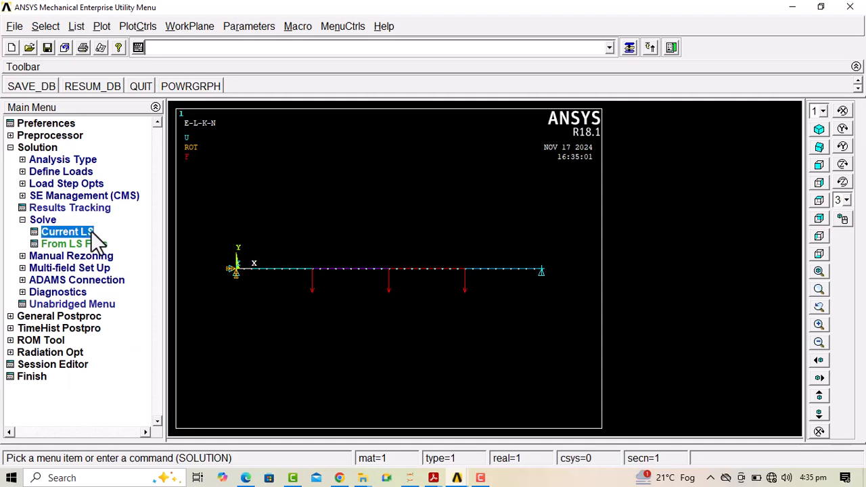
pyautogui.click(428, 302)
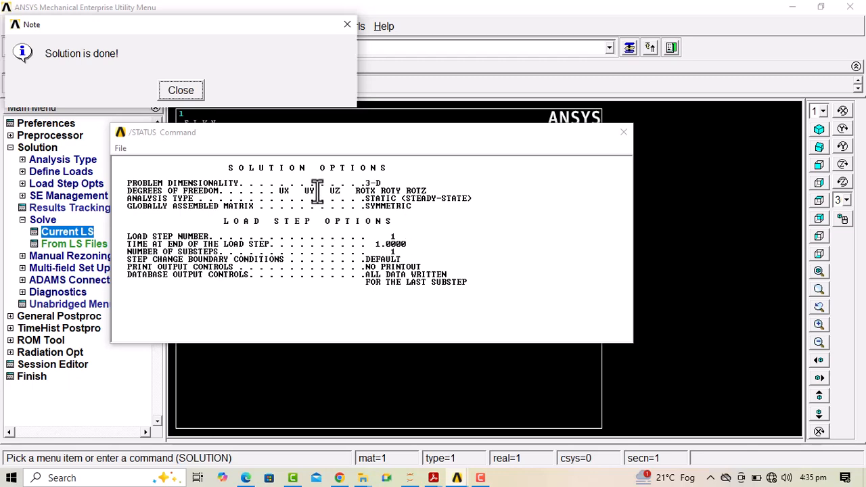
pyautogui.click(175, 92)
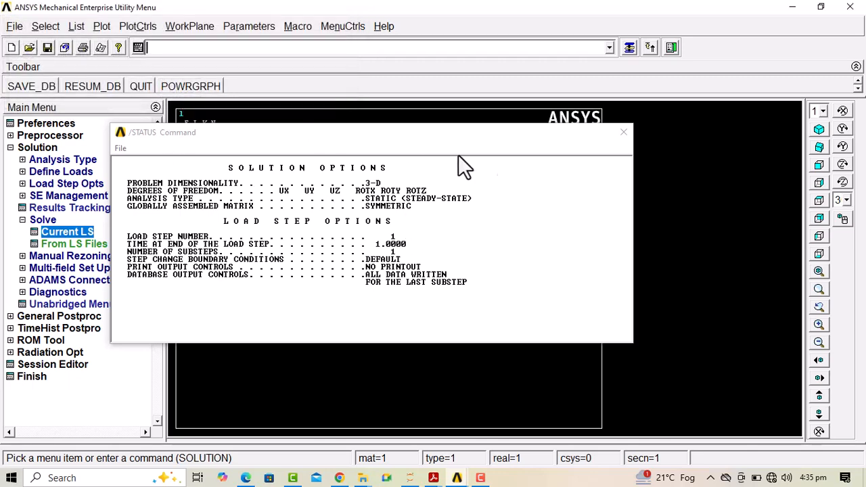
pyautogui.click(623, 133)
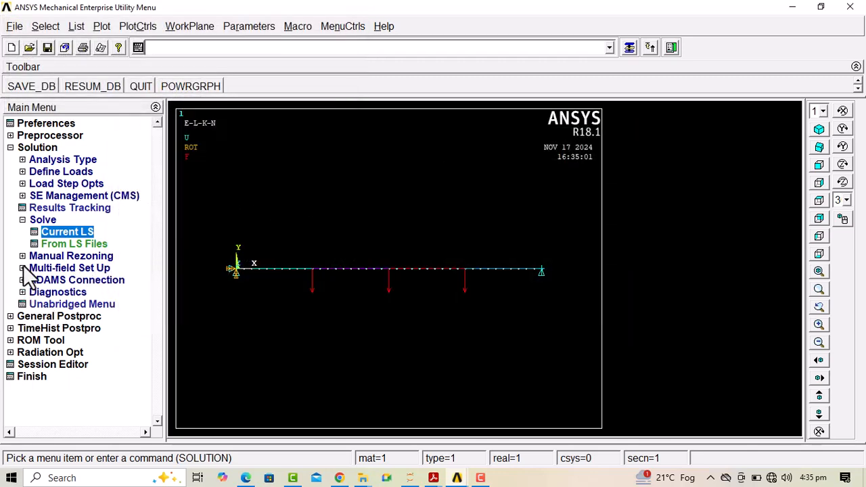
# Plot the deformed shape of the solved beam together with its undeformed shape
pyautogui.click(27, 148)
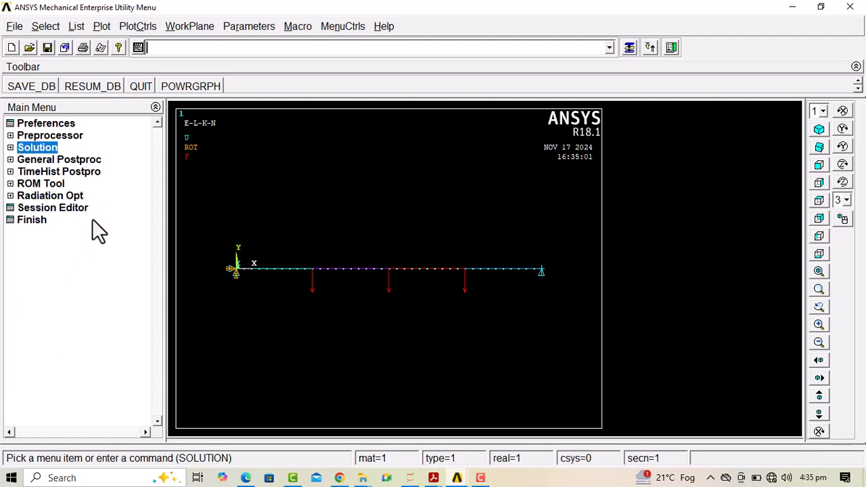
pyautogui.click(57, 159)
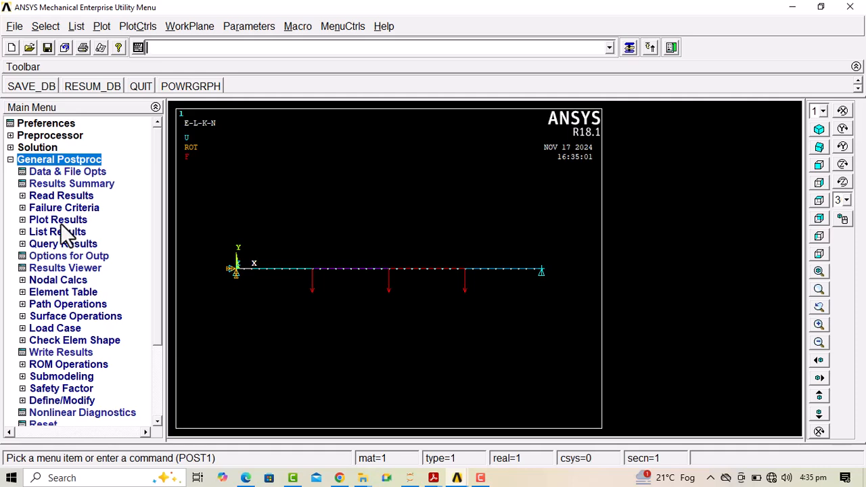
pyautogui.click(64, 221)
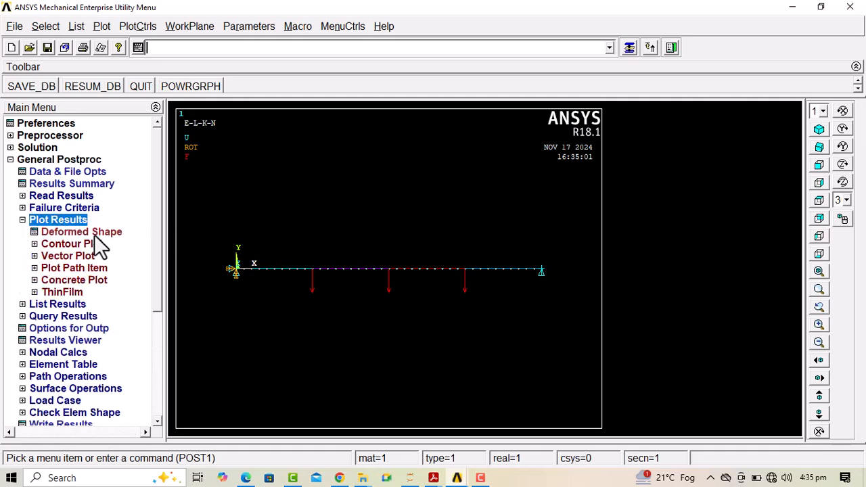
pyautogui.click(58, 233)
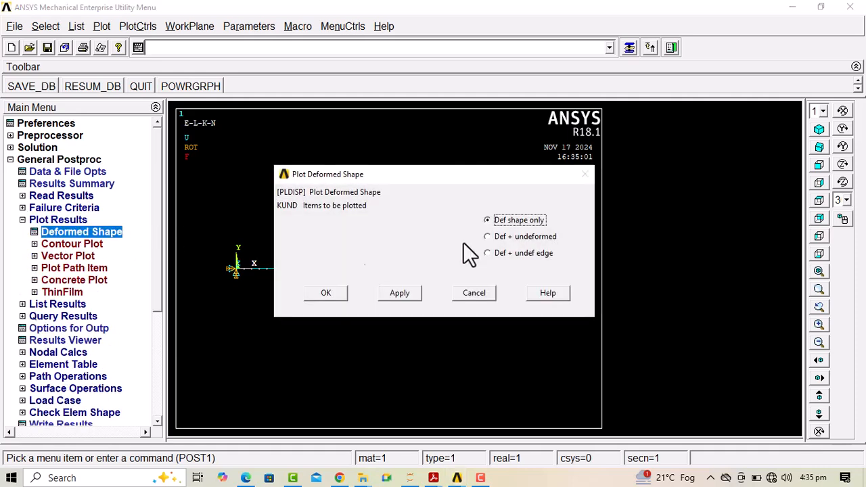
pyautogui.click(514, 236)
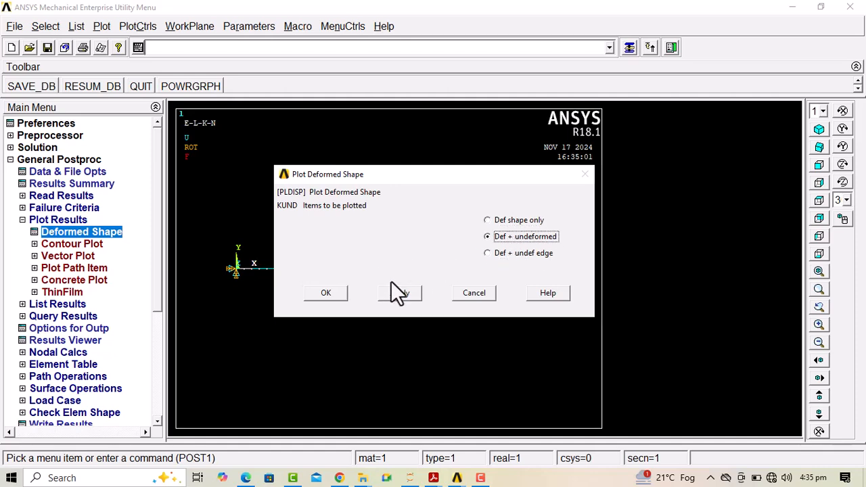
pyautogui.click(410, 295)
pyautogui.click(347, 293)
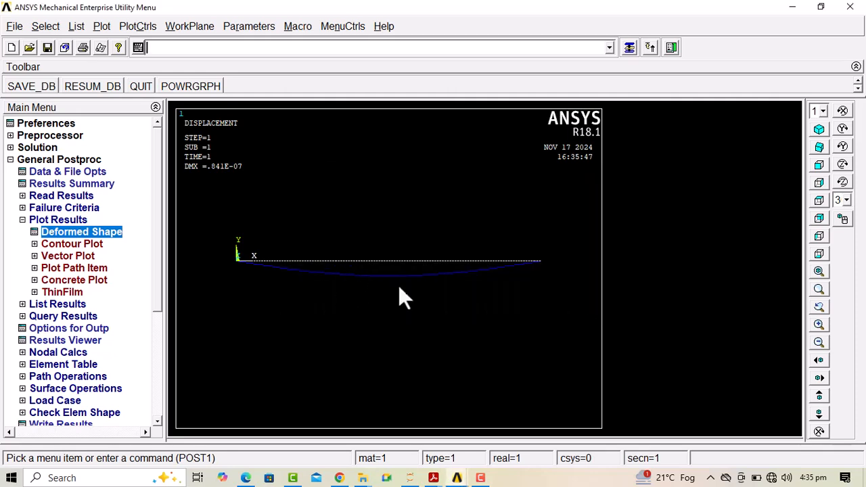
pyautogui.click(811, 167)
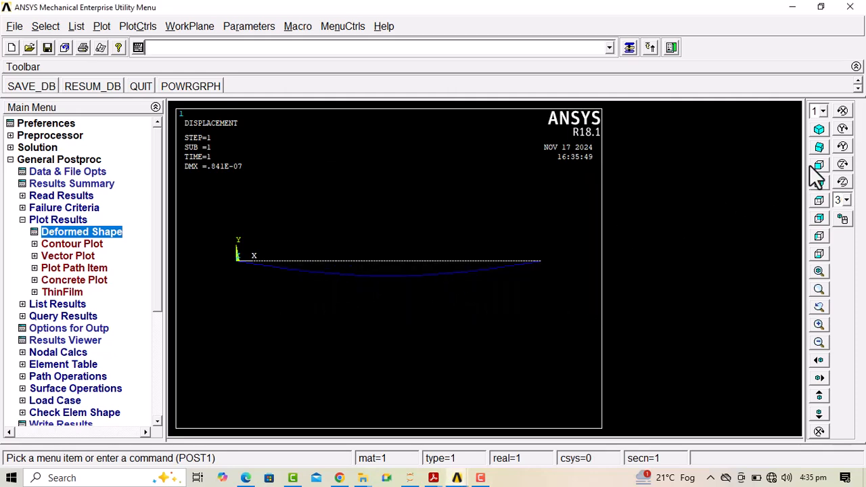
pyautogui.click(819, 147)
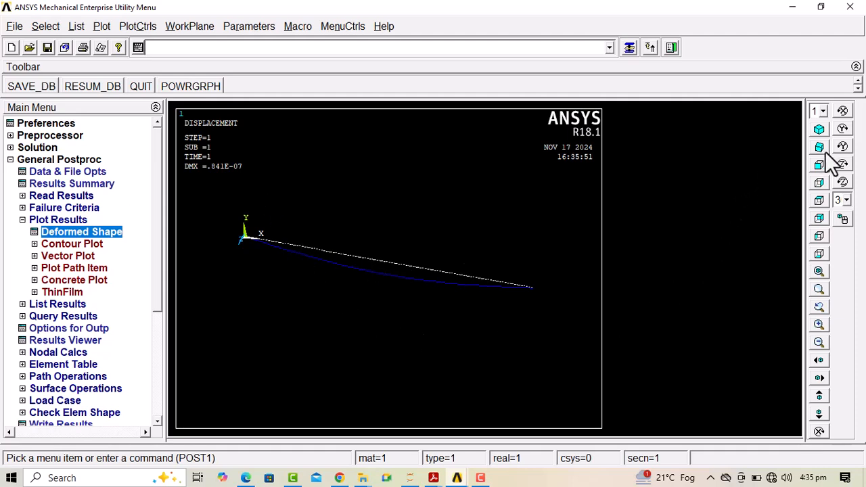
pyautogui.click(820, 130)
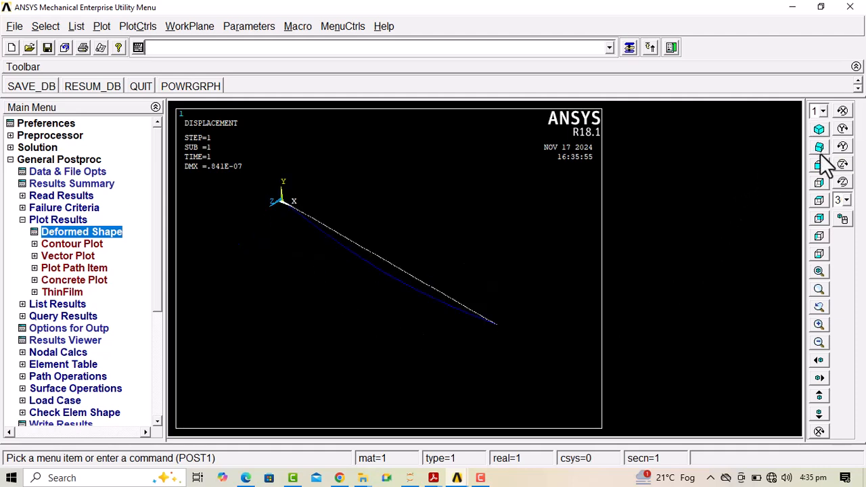
pyautogui.click(820, 165)
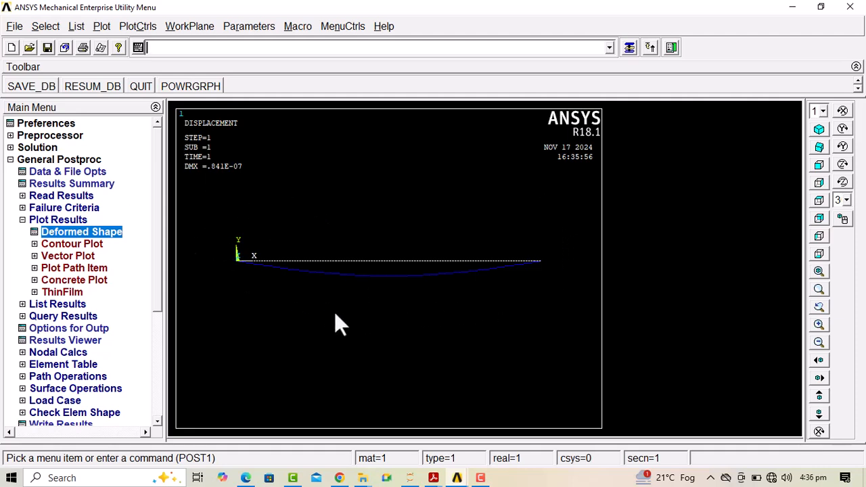
# Turn on the display of element shapes based on real constant descriptions and replot the deformed beam as a solid
pyautogui.click(122, 26)
pyautogui.moveTo(134, 108)
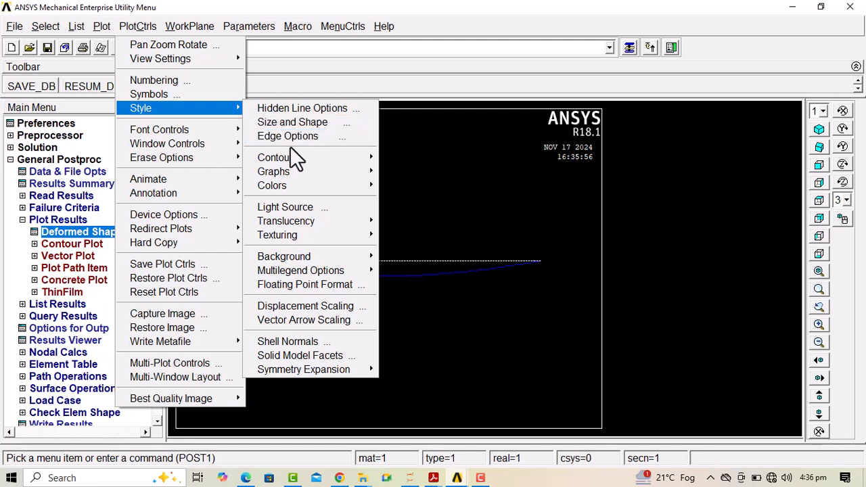
pyautogui.click(285, 124)
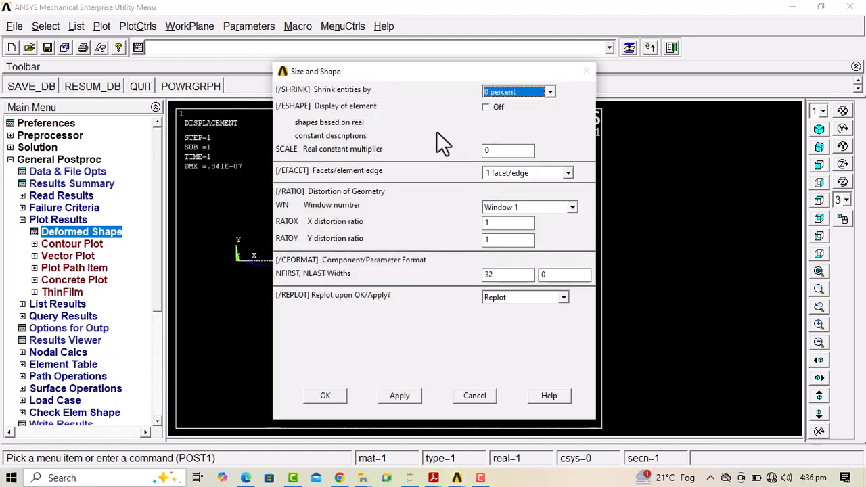
pyautogui.click(486, 107)
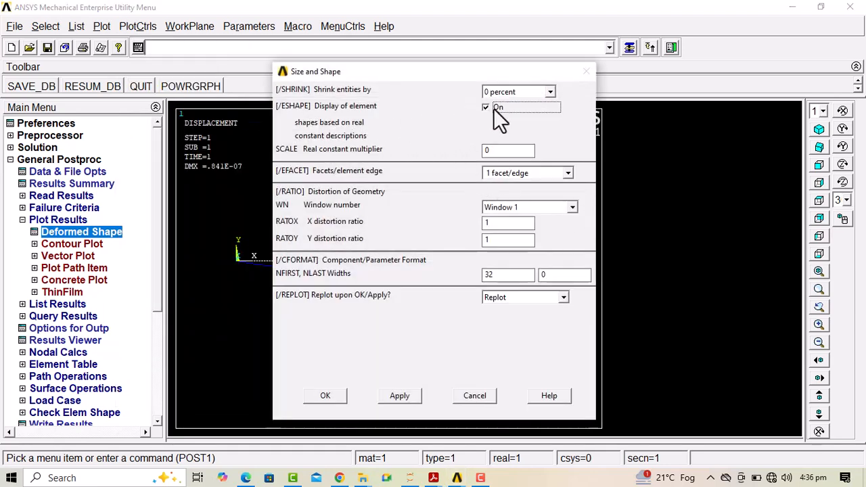
pyautogui.click(325, 396)
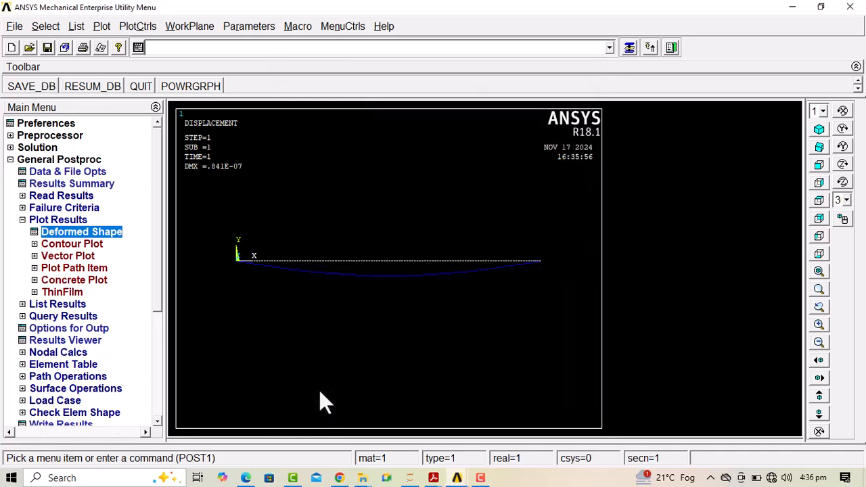
pyautogui.scroll(-5, 379, 264)
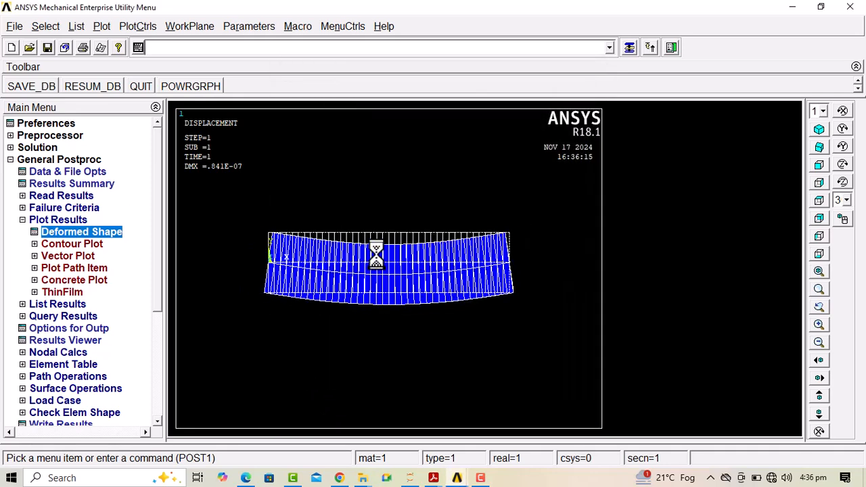
pyautogui.scroll(1, 315, 285)
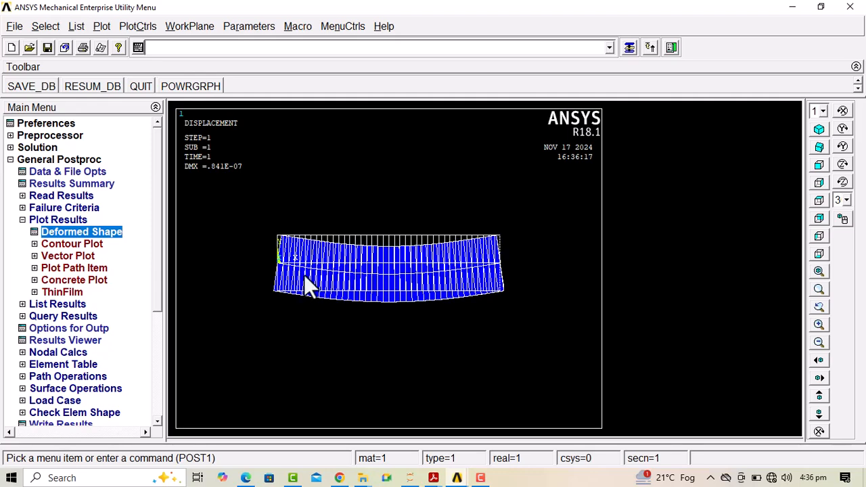
pyautogui.click(820, 142)
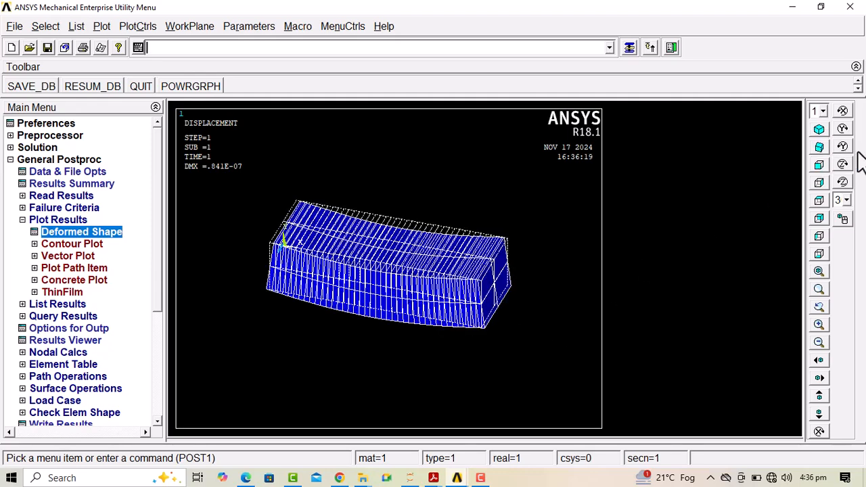
pyautogui.click(825, 141)
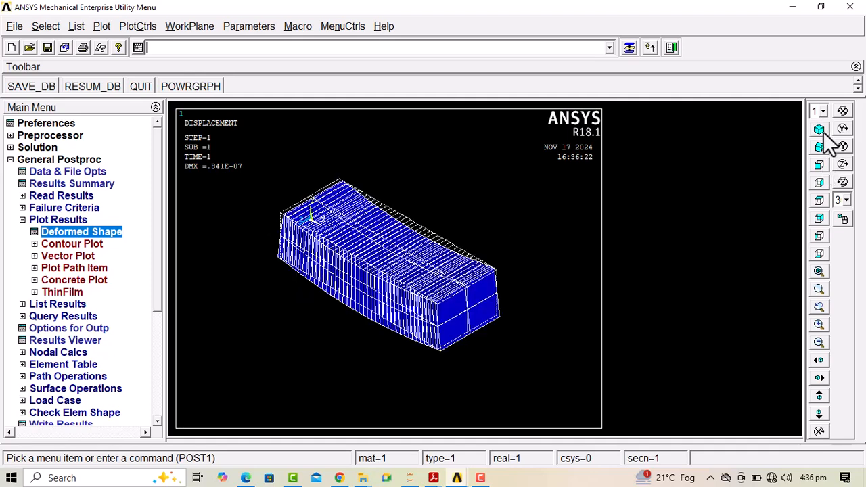
pyautogui.click(820, 167)
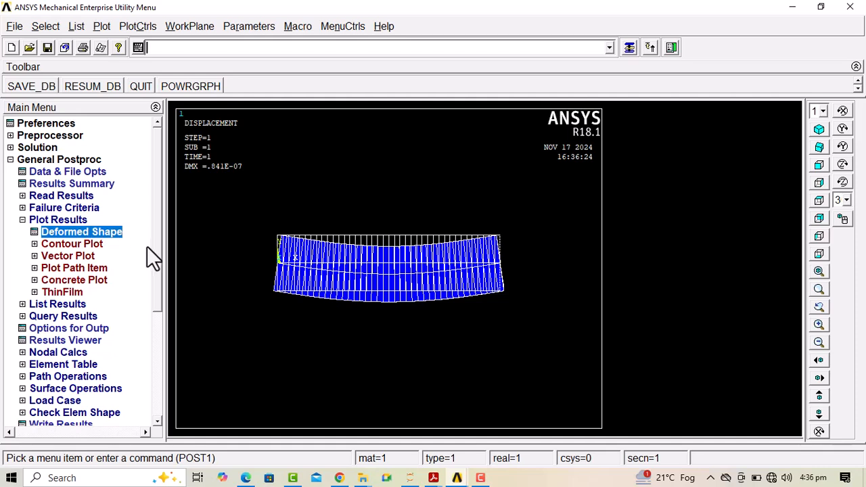
# Plot the nodal solution contour of von Mises stress on the deformed shape only
pyautogui.scroll(-2, 155, 278)
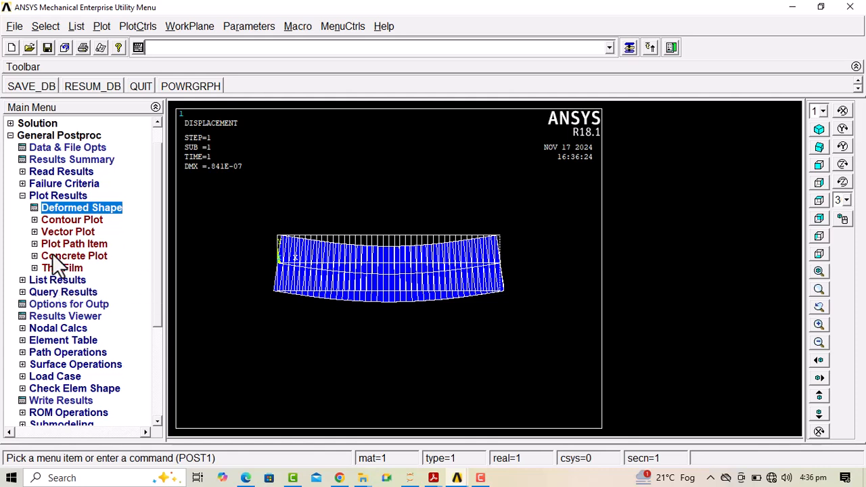
pyautogui.click(67, 218)
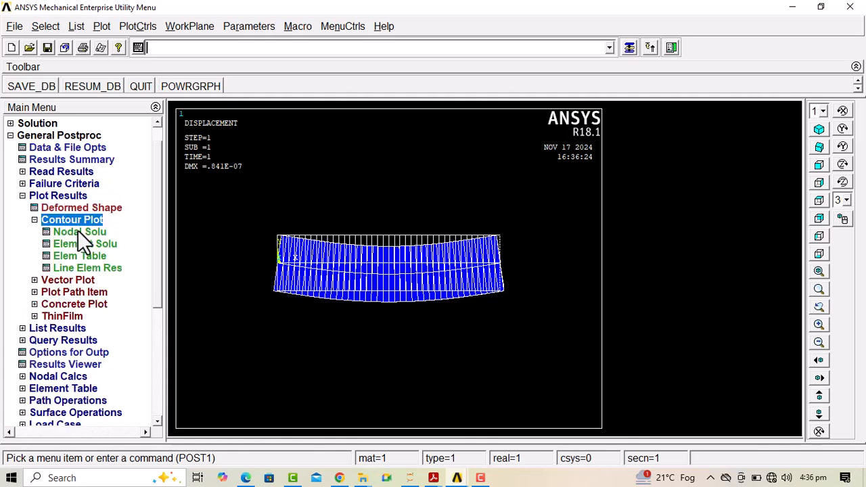
pyautogui.click(78, 232)
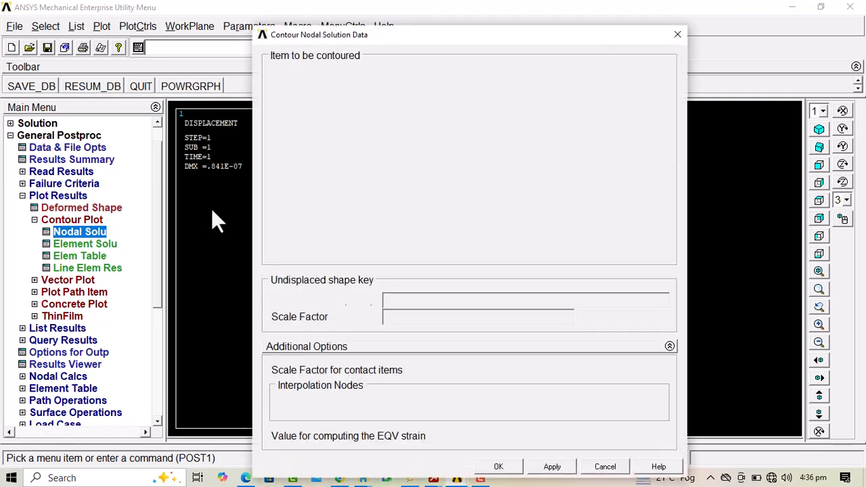
pyautogui.click(320, 115)
pyautogui.click(321, 114)
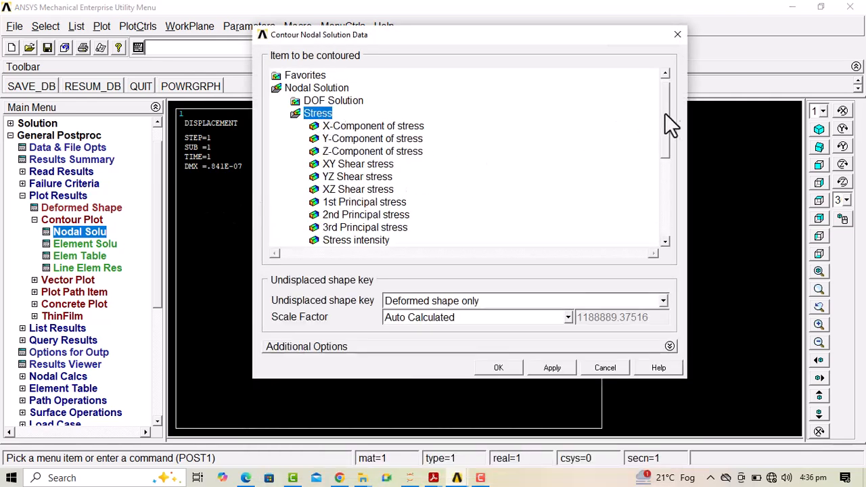
pyautogui.moveTo(666, 108); pyautogui.dragTo(666, 143)
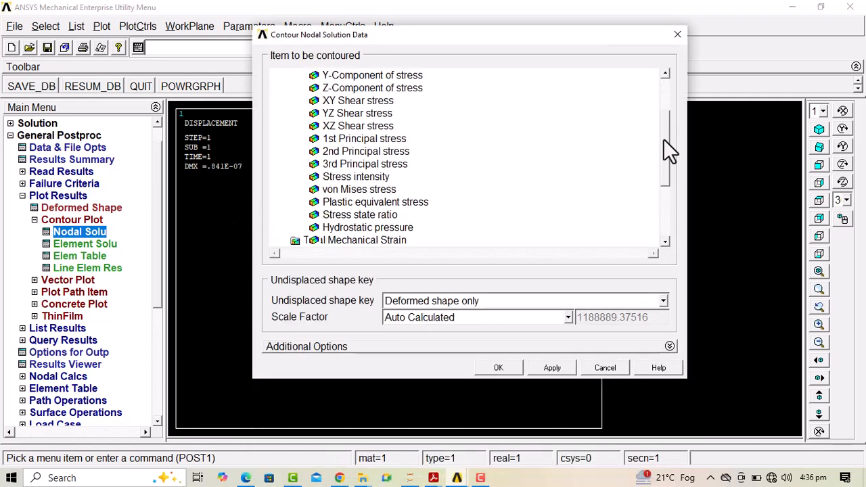
pyautogui.click(340, 192)
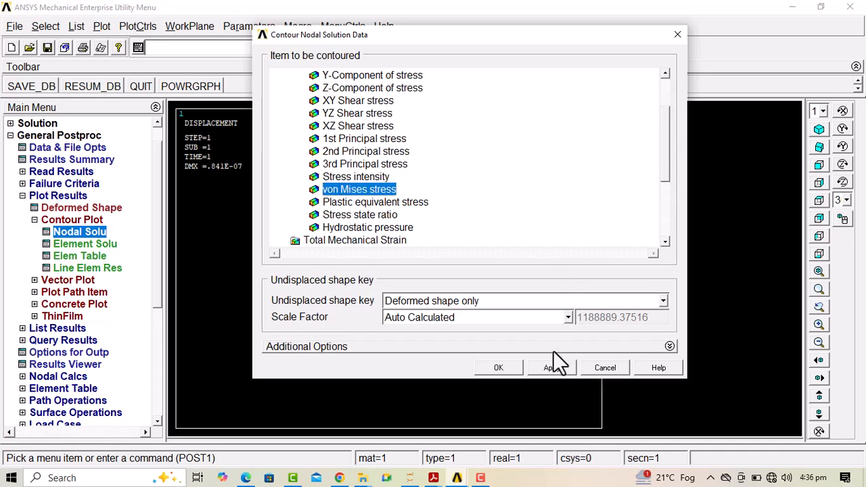
pyautogui.click(502, 365)
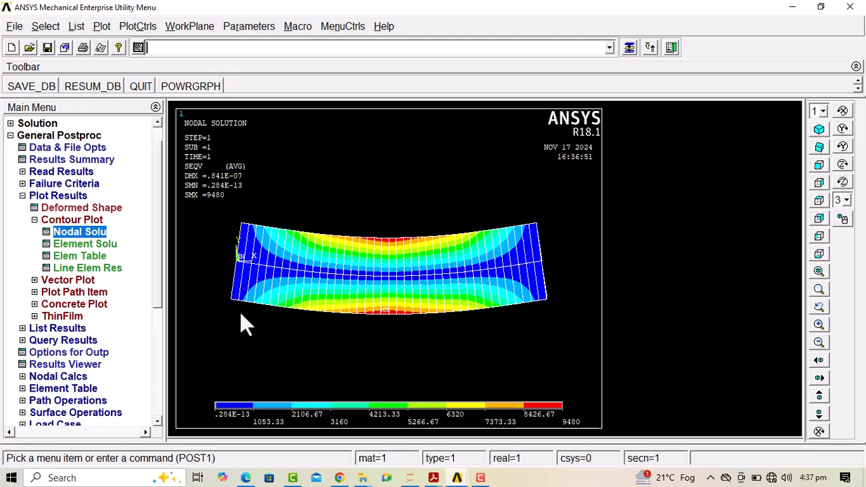
pyautogui.moveTo(156, 233); pyautogui.dragTo(160, 261)
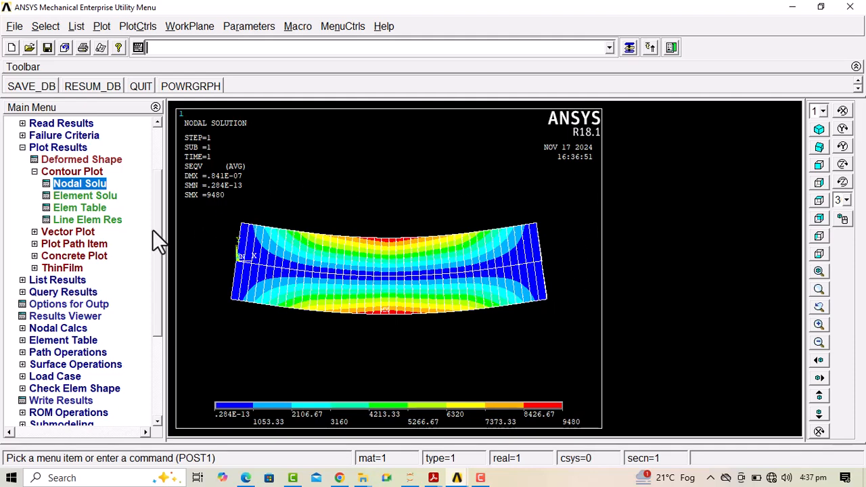
pyautogui.scroll(2, 158, 258)
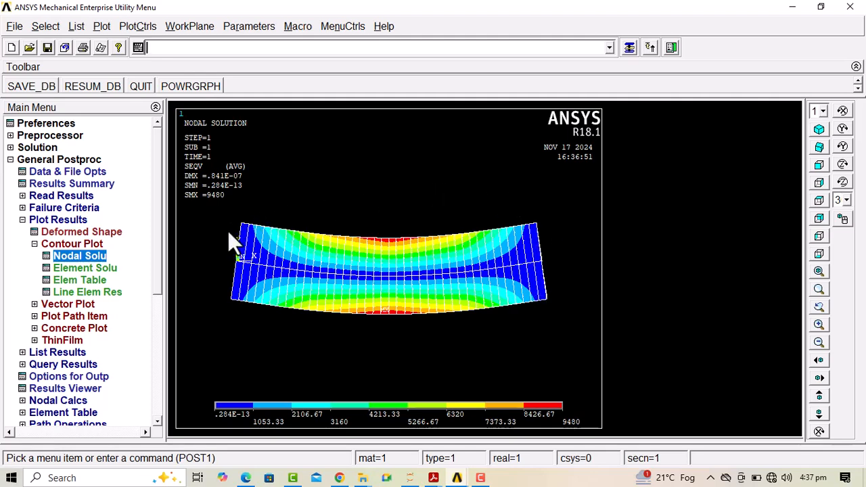
pyautogui.moveTo(156, 217); pyautogui.dragTo(159, 282)
pyautogui.moveTo(157, 274); pyautogui.dragTo(150, 198)
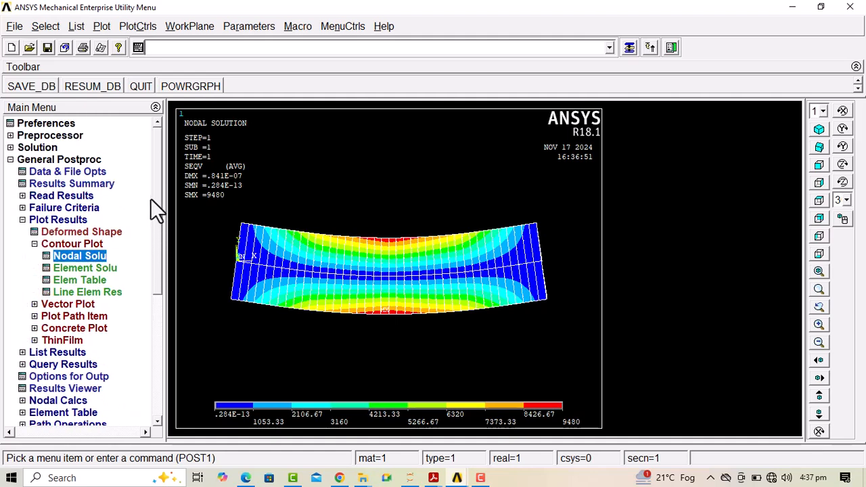